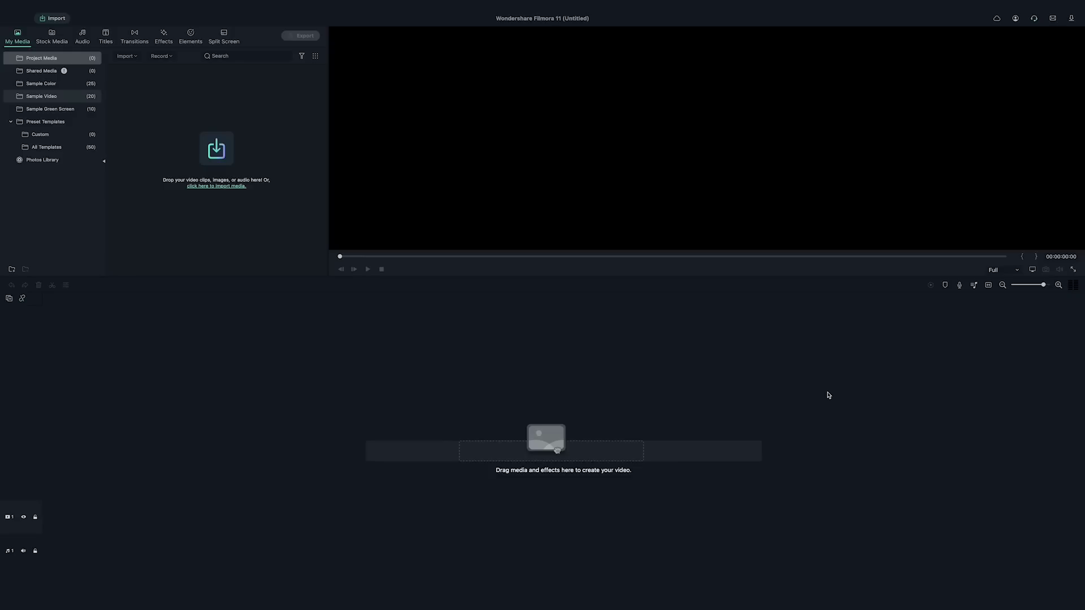
Stack the Green, White and Red sample colors from the timeline start on tracks 1, 2 and 3, locking the Green track.
click(85, 85)
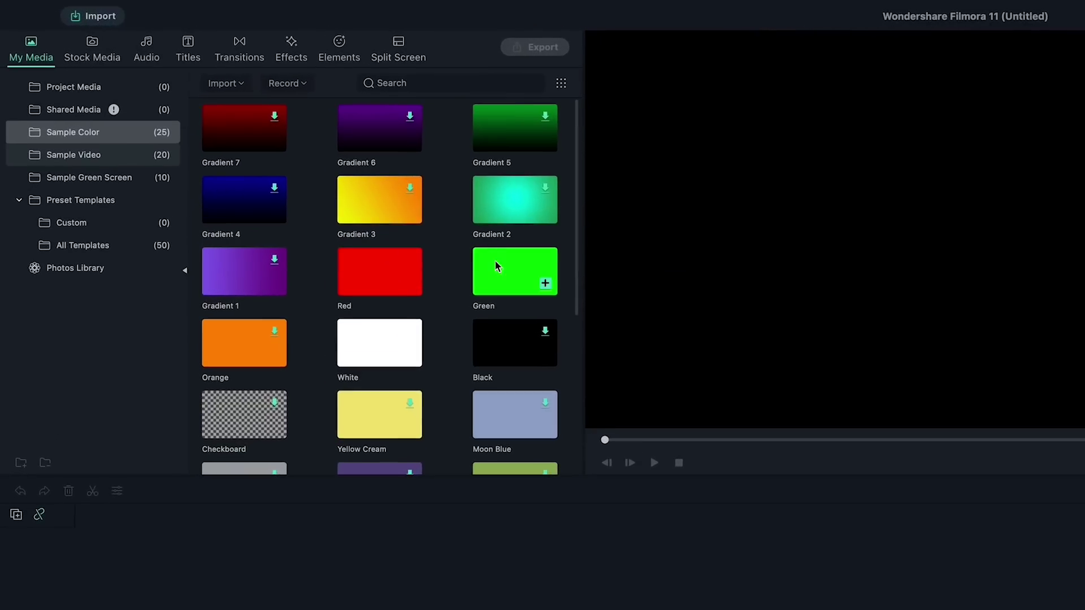
drag(497, 267, 82, 428)
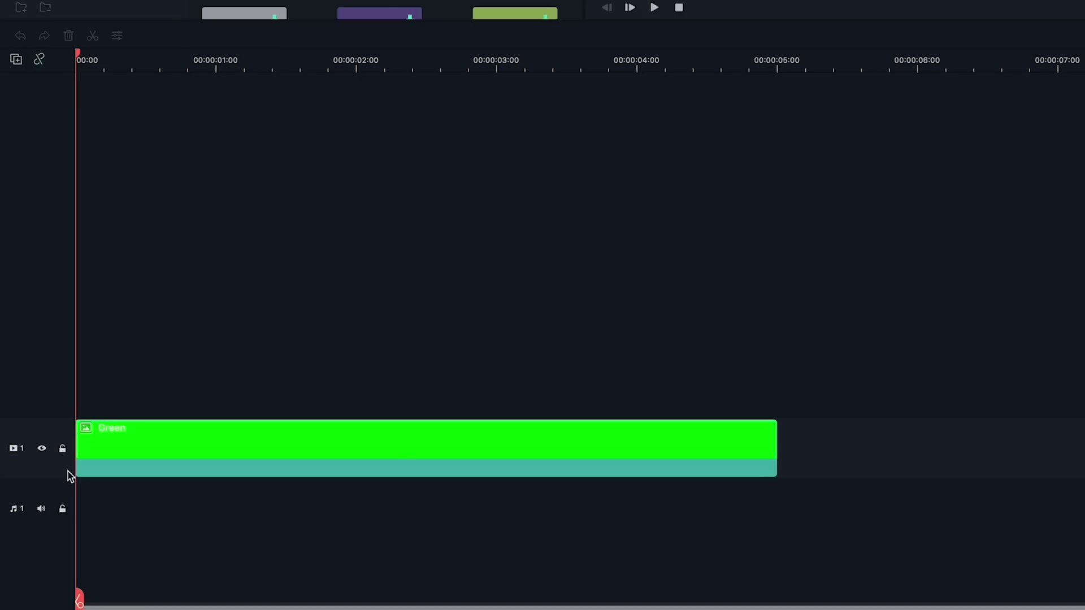
click(63, 449)
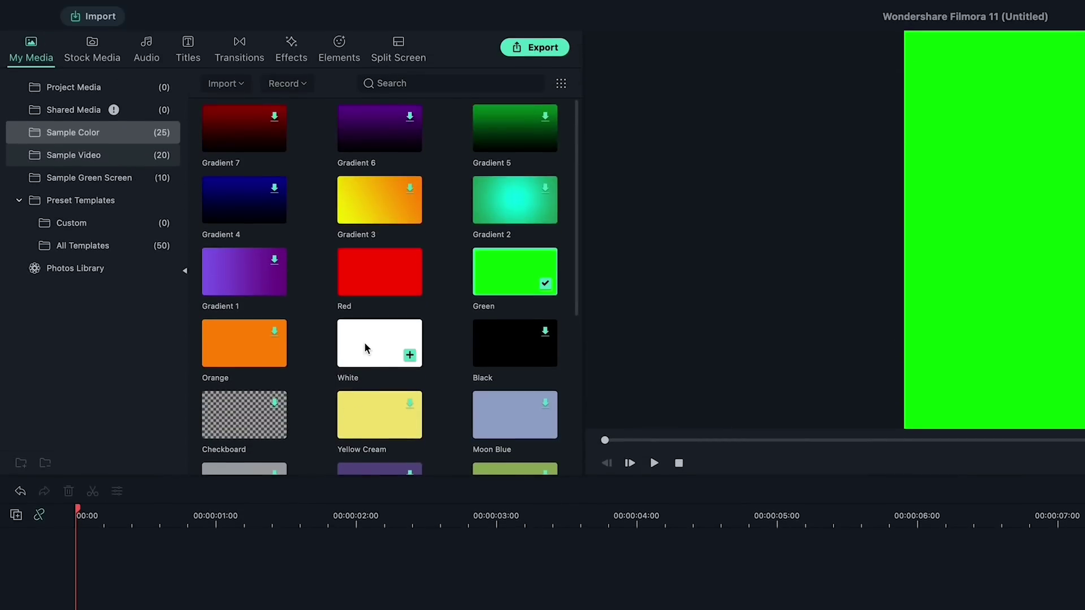
drag(366, 348, 91, 388)
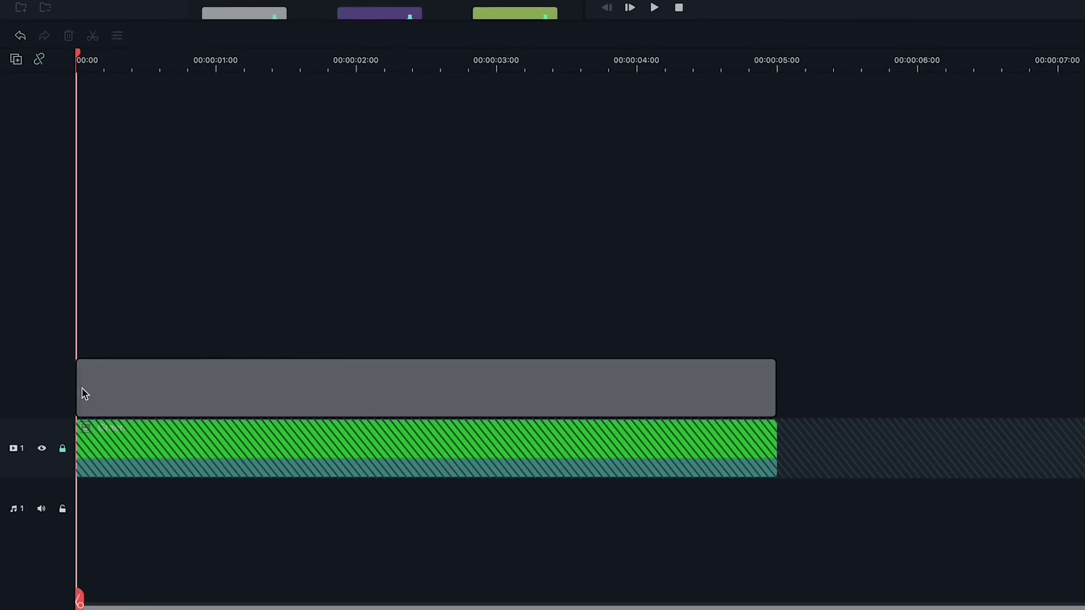
drag(364, 286, 89, 529)
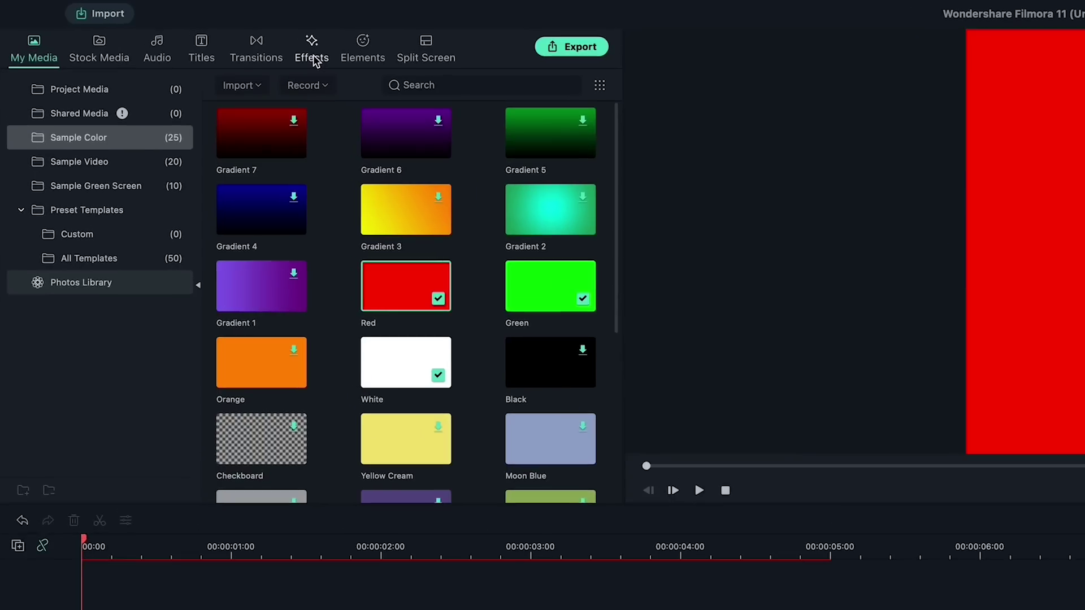
Search the effects for CROP and apply the Crop effect to both the White and the Red clips.
click(313, 62)
click(304, 85)
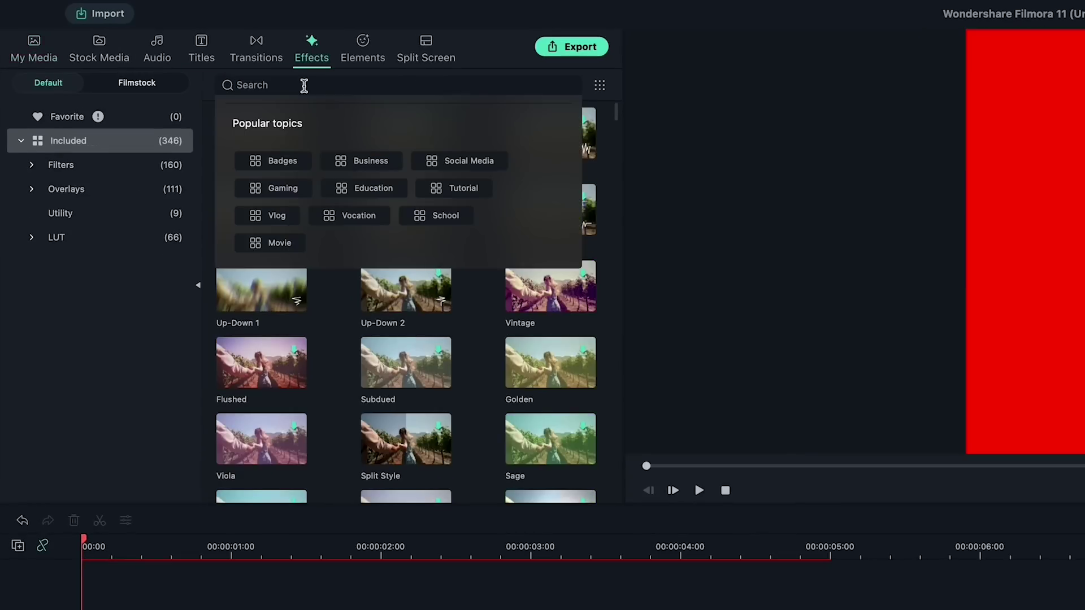
text(CROP)
key(Return)
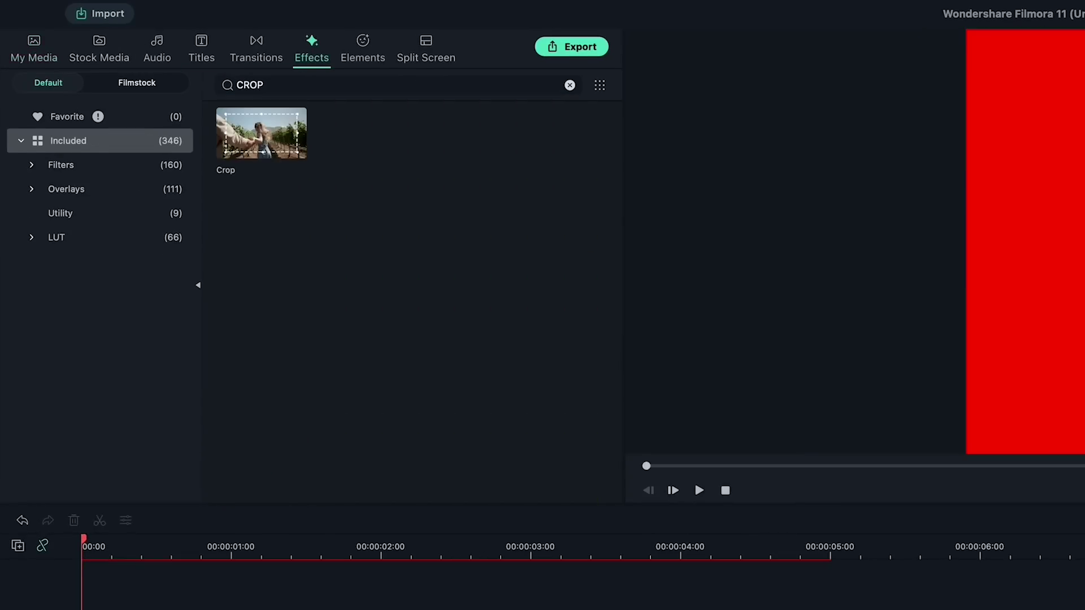
drag(261, 134, 190, 575)
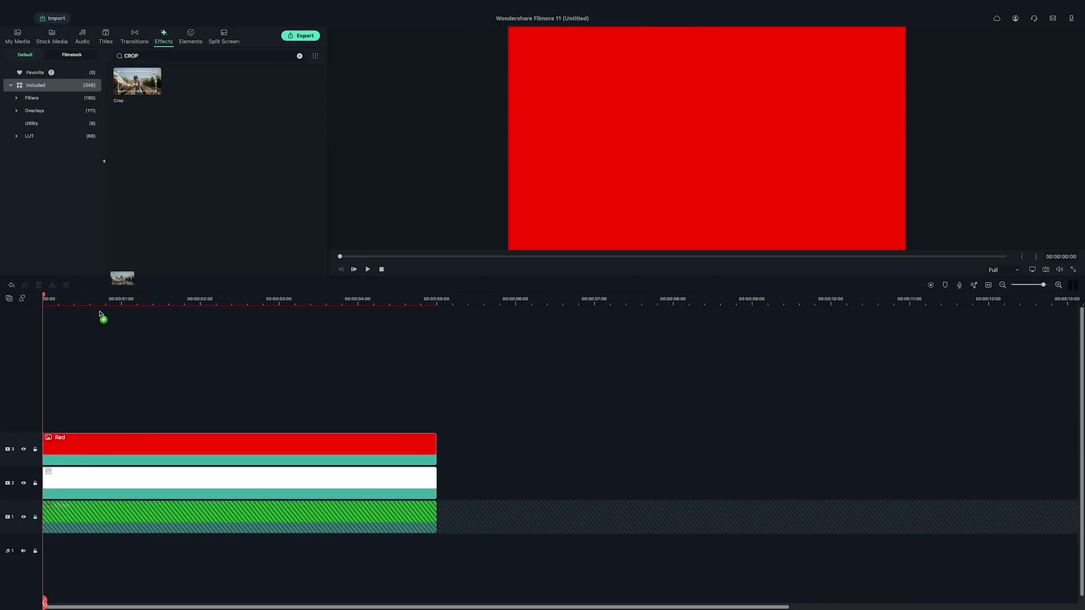
drag(100, 314, 59, 477)
drag(131, 87, 87, 451)
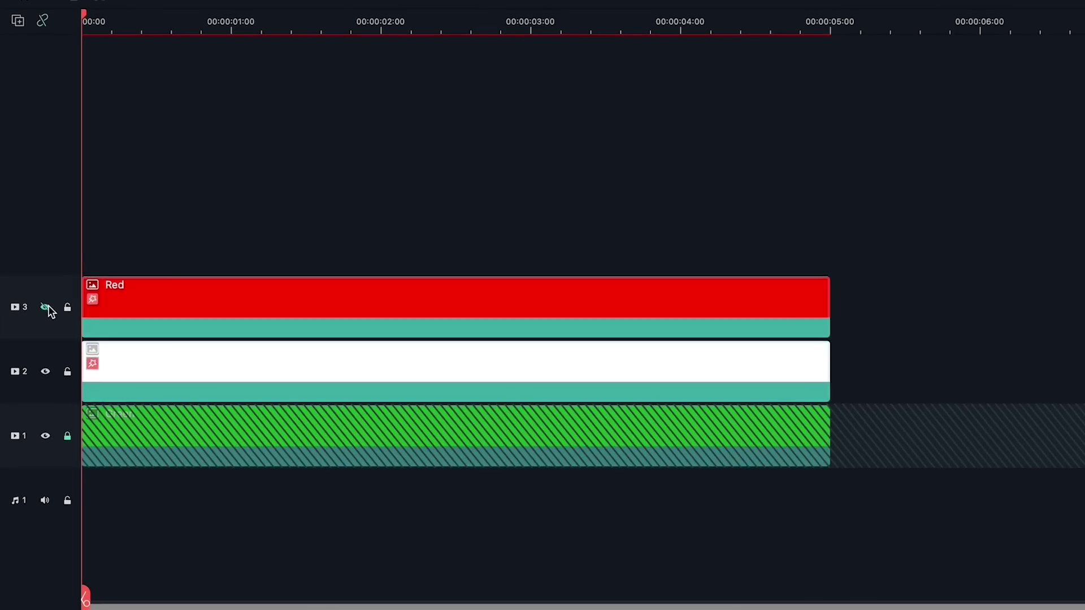
Show safe zones in the preview and crop the White clip to left 5.07, right 5.14, top 77.35 and bottom 5.28.
click(149, 369)
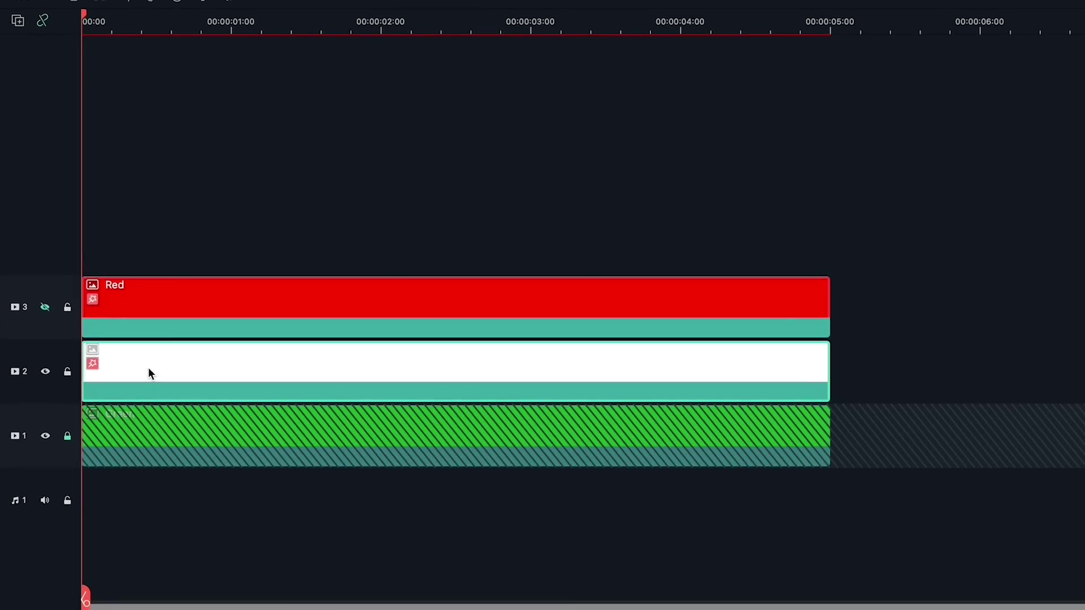
double_click(148, 372)
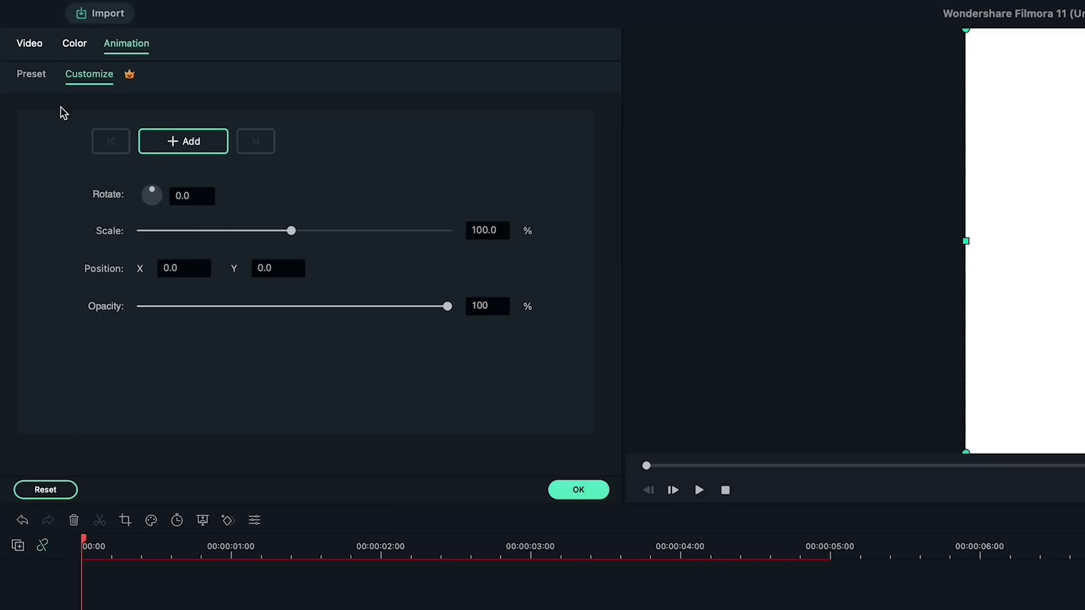
click(34, 47)
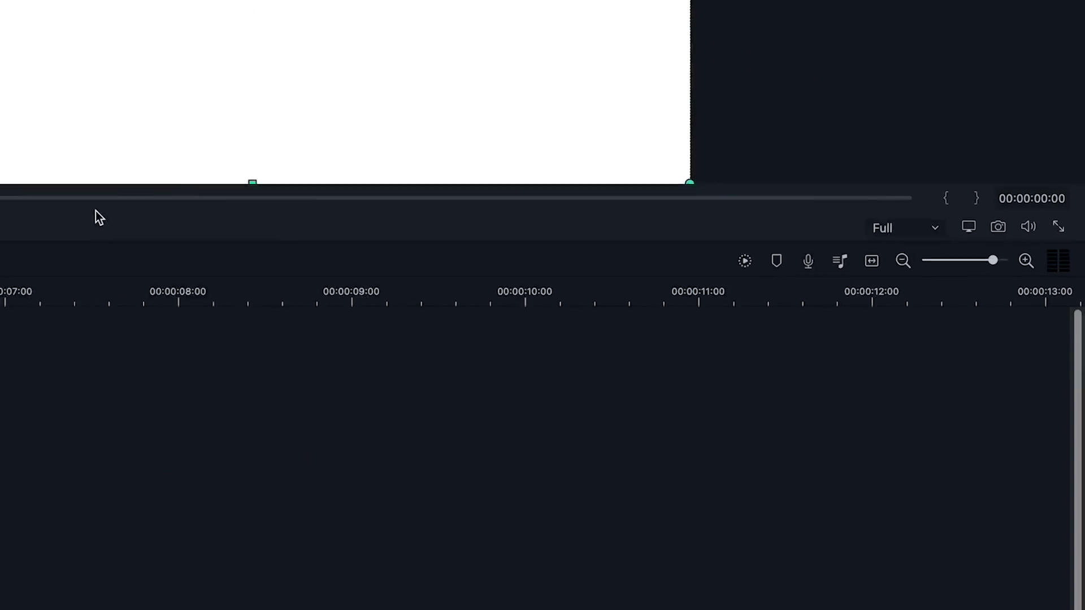
click(928, 197)
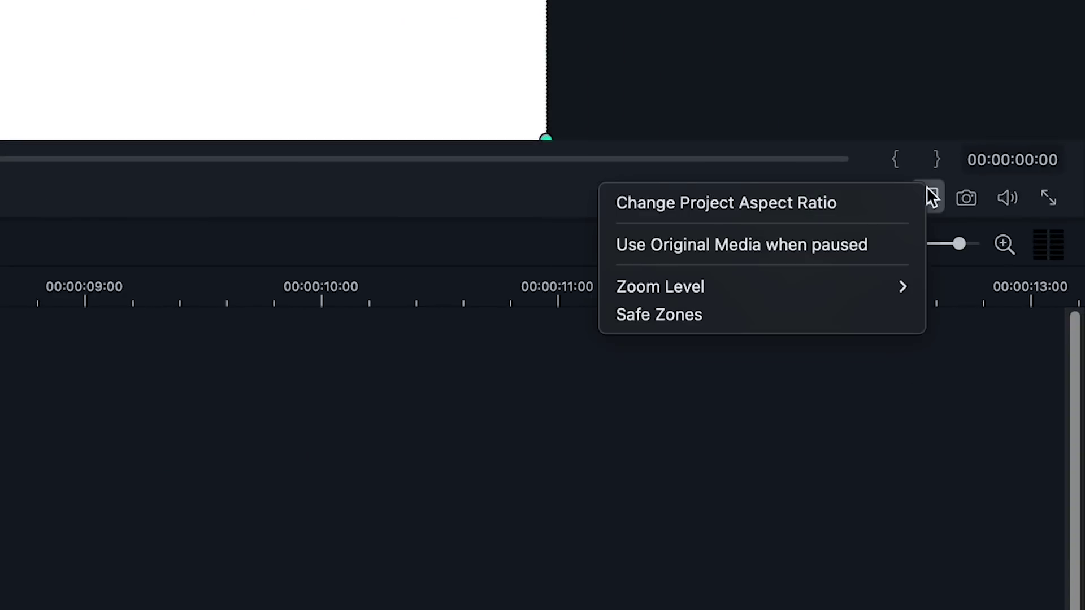
click(877, 312)
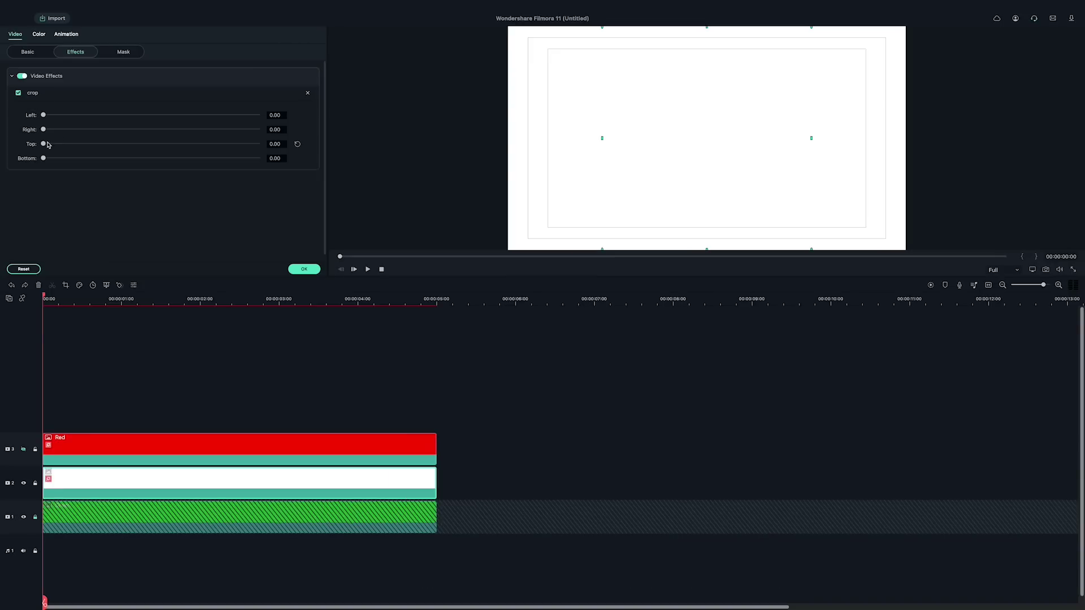
drag(43, 144, 215, 156)
drag(43, 158, 52, 158)
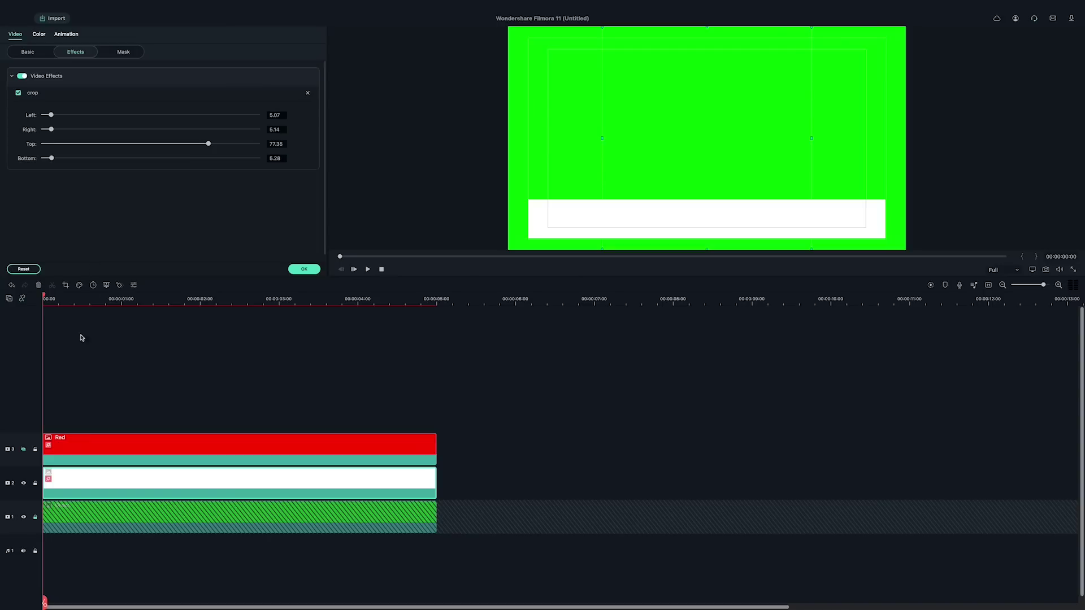
Show the Red track again and crop the Red clip on all four sides into a small rectangle inside the white bar.
click(23, 450)
click(94, 444)
drag(43, 115, 118, 115)
drag(44, 158, 62, 159)
drag(43, 144, 214, 159)
drag(44, 130, 141, 130)
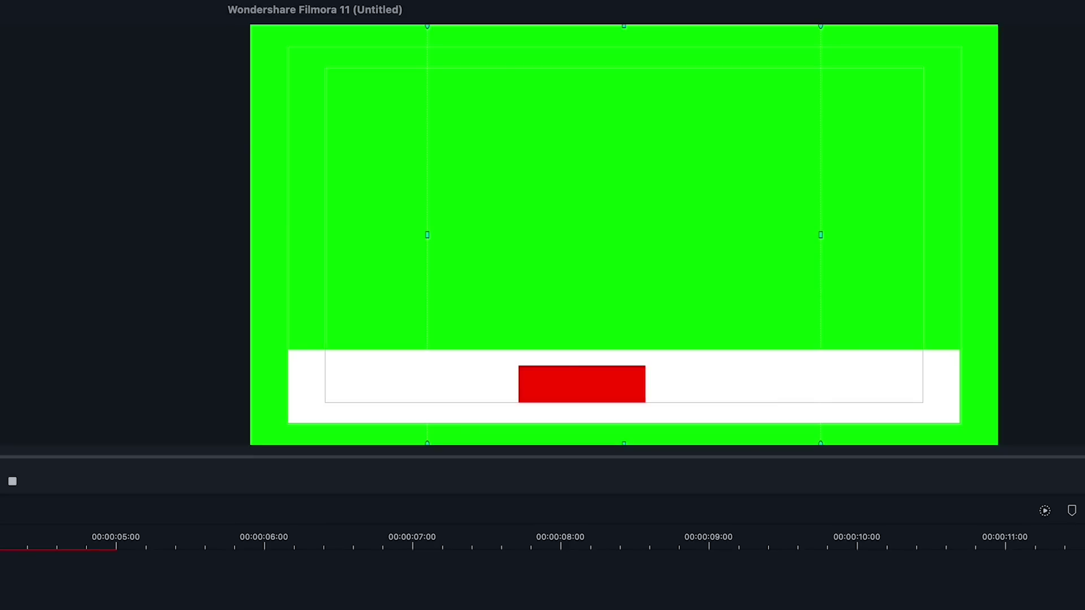
Move the red rectangle to position X 427, Y -10 on the white bar and accept the clip settings.
drag(8, 163, 213, 187)
drag(52, 162, 45, 162)
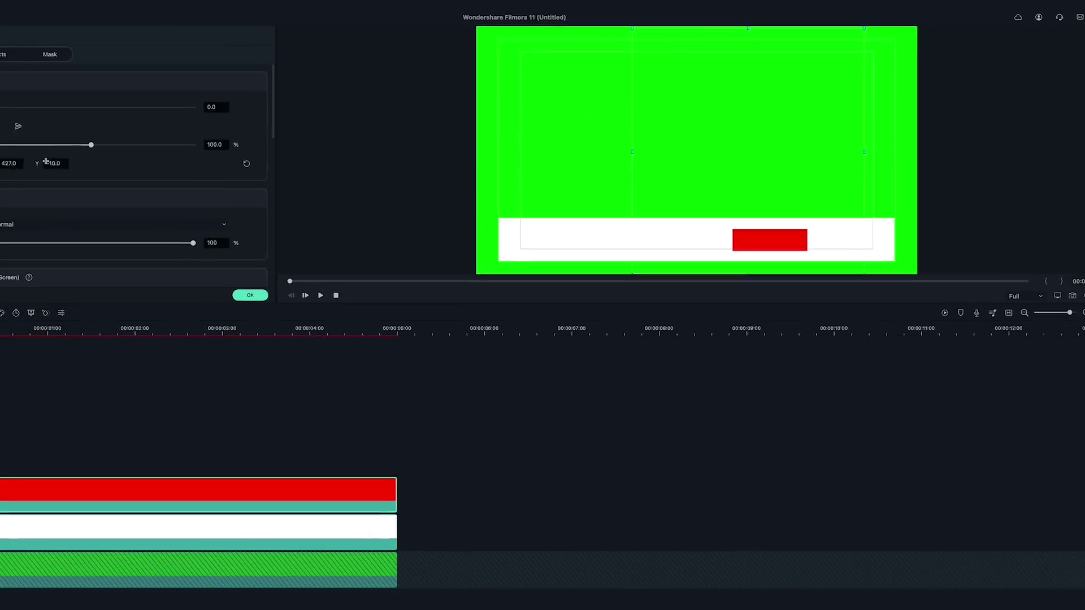
click(250, 295)
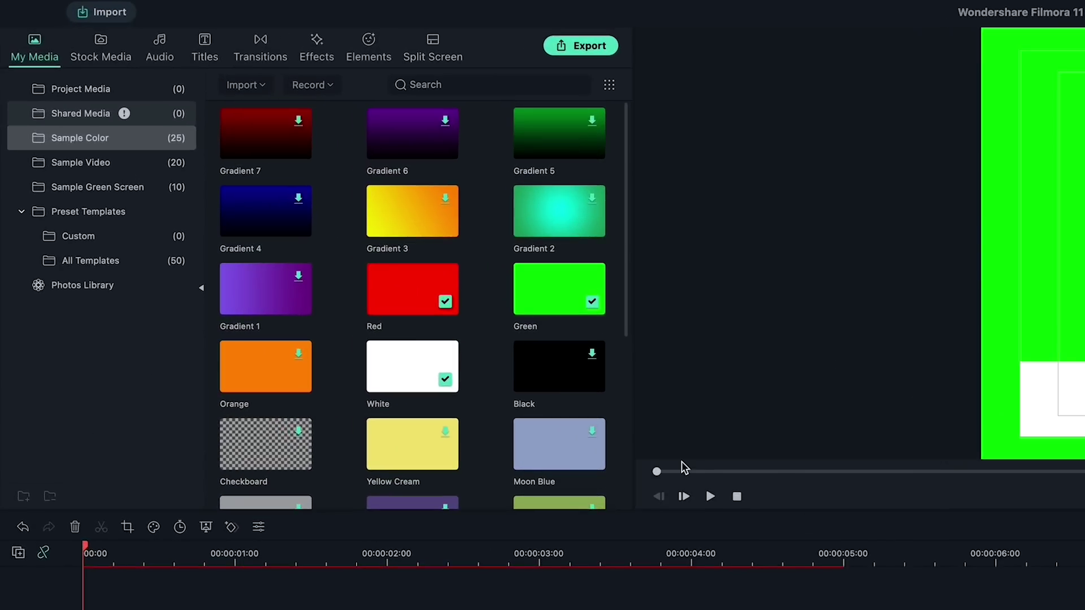
Search Unsplash stock media for Portrait and place the photo of the man on an orange background on track 4.
click(118, 58)
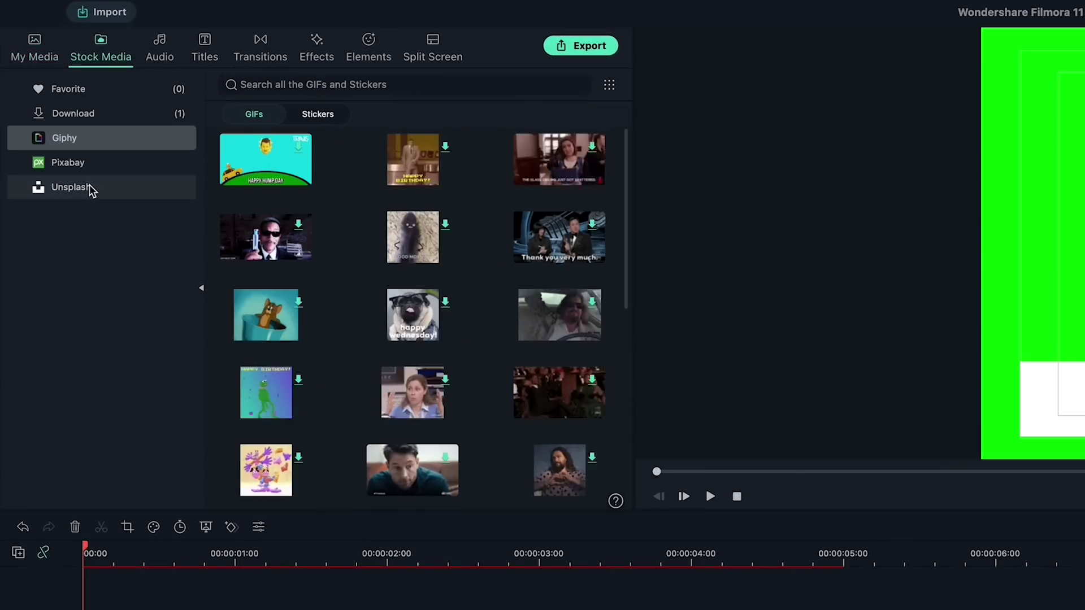
click(91, 187)
click(276, 83)
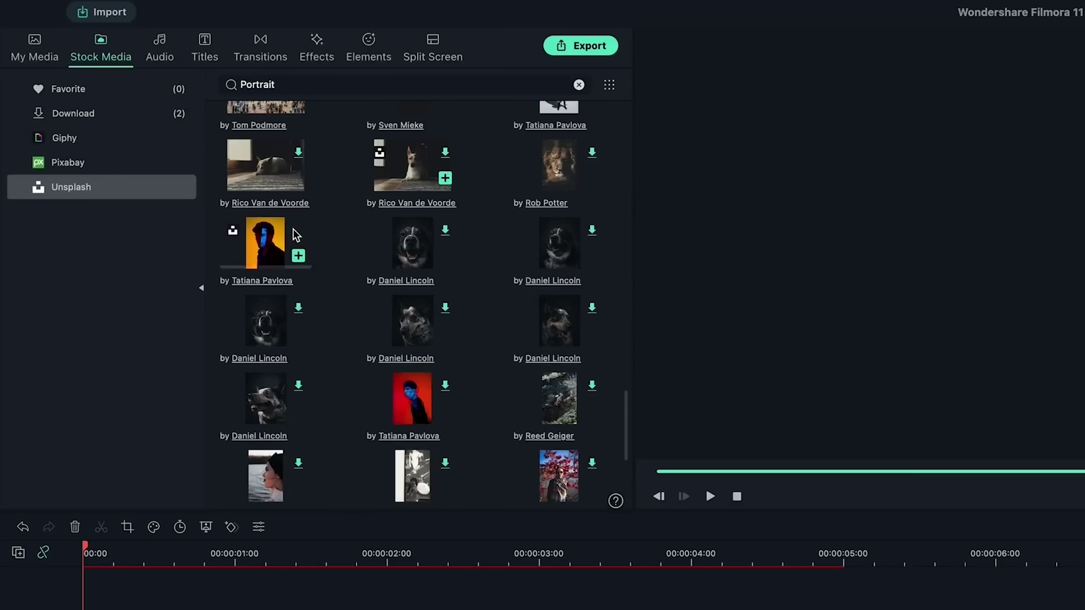
drag(266, 243, 49, 407)
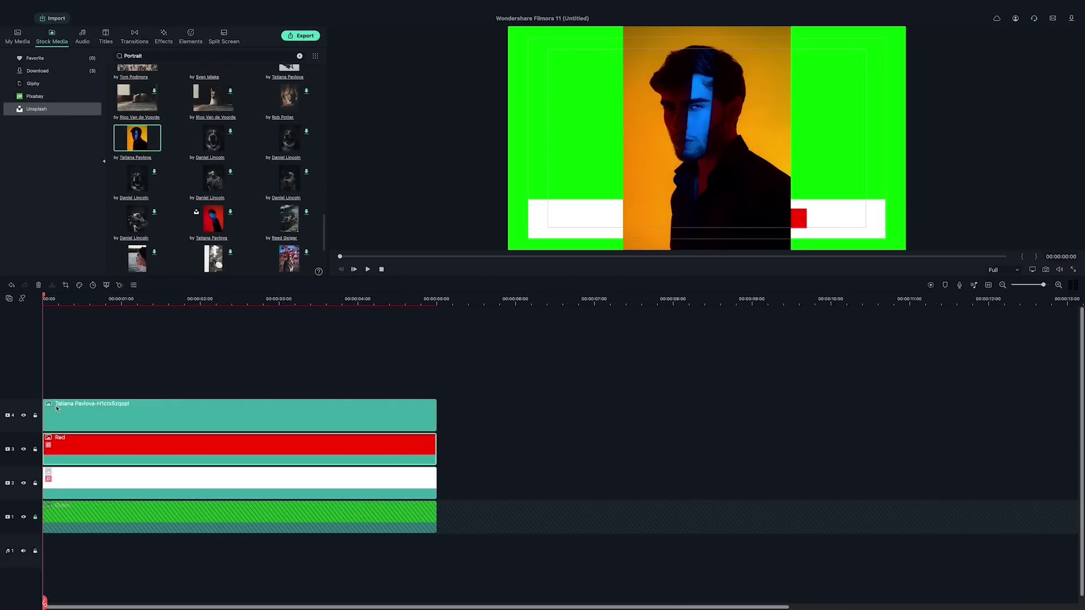
Apply a Circle mask to the portrait photo and set its vertical size to 50% for a round shape.
double_click(89, 411)
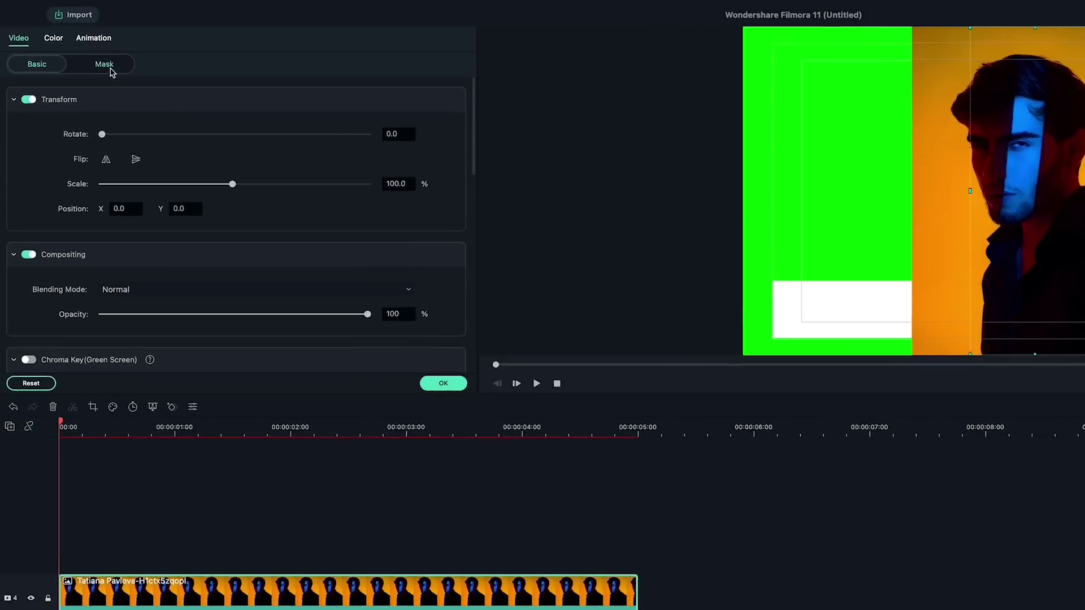
click(73, 51)
click(287, 165)
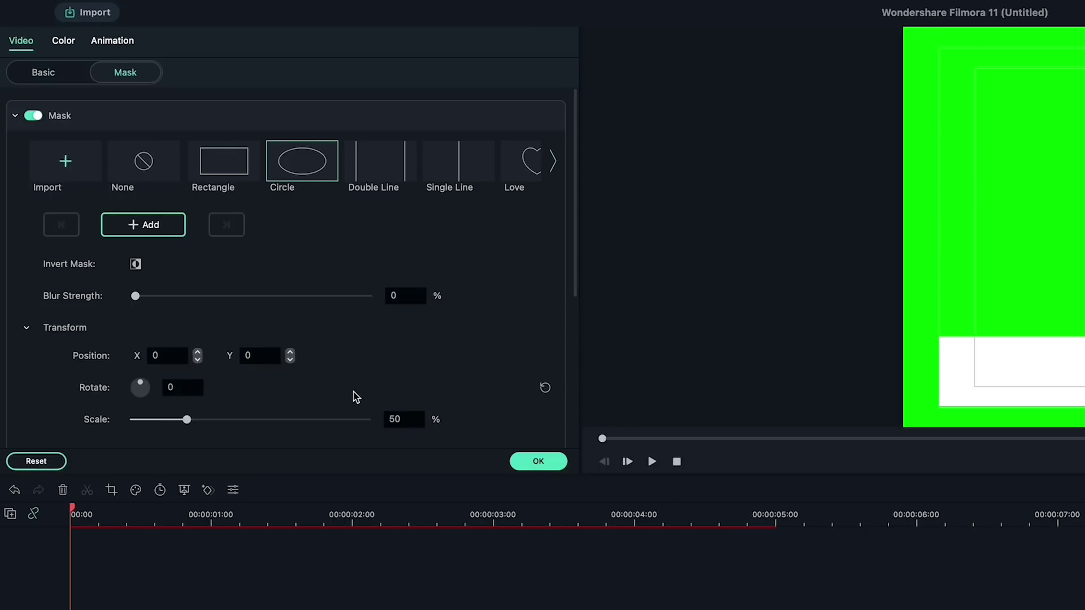
scroll(356, 397, down, 5)
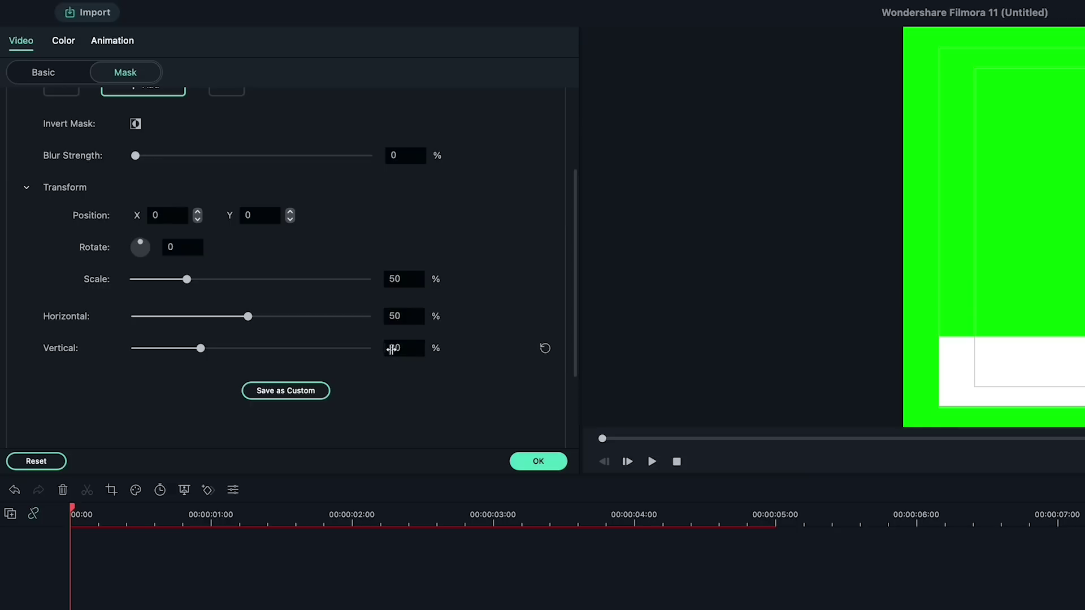
key(Return)
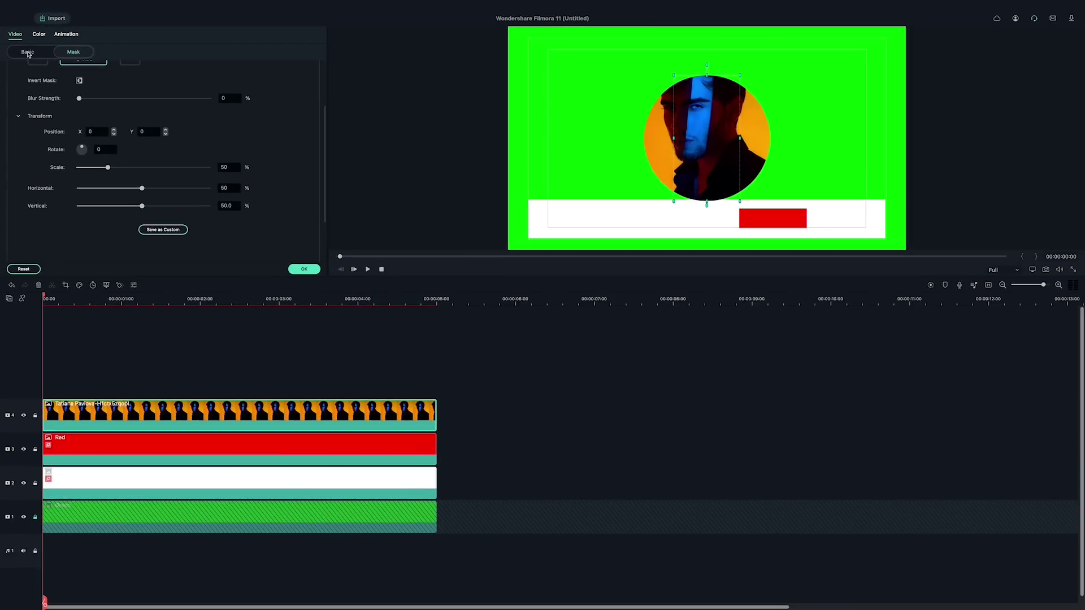
Scale the masked portrait to about 20.5% and position it at X -705, Y -387 on the white bar.
click(28, 52)
scroll(89, 131, up, 2)
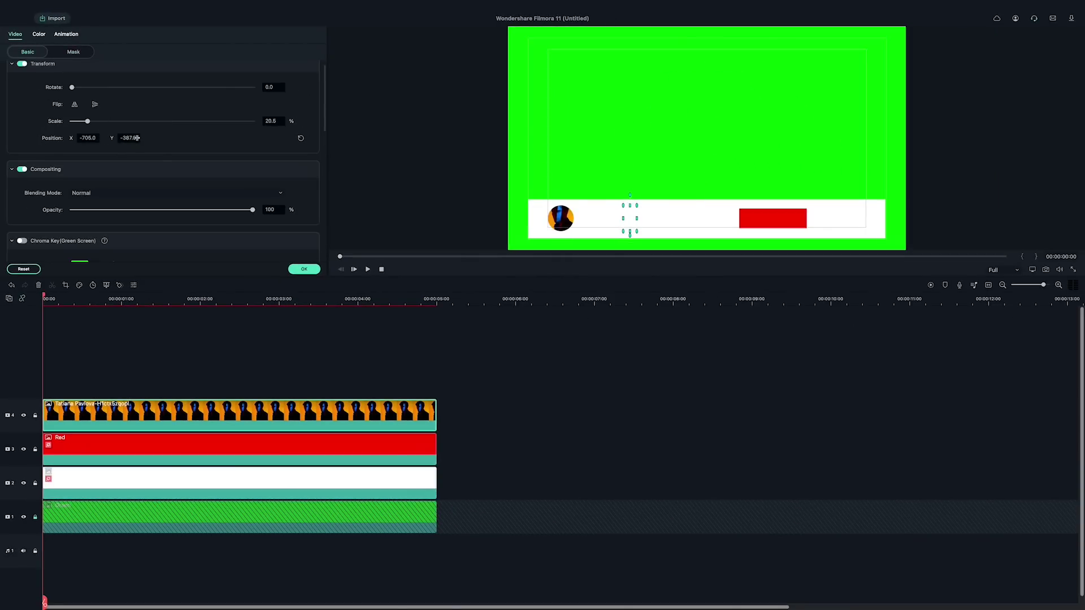
click(308, 269)
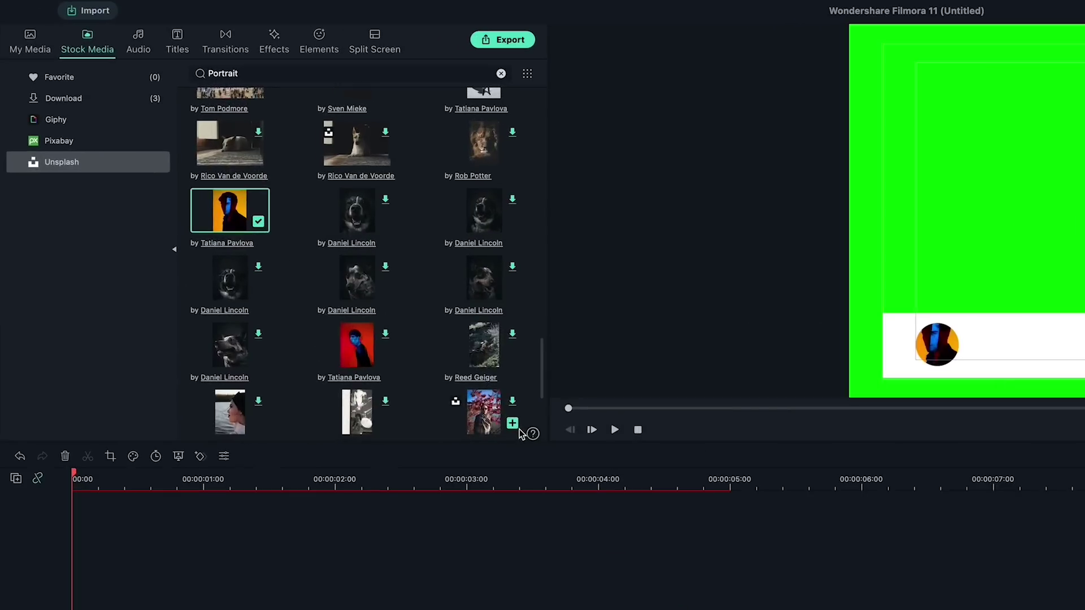
Add the Title 35 template at the timeline start on track 5 above the portrait photo.
click(177, 49)
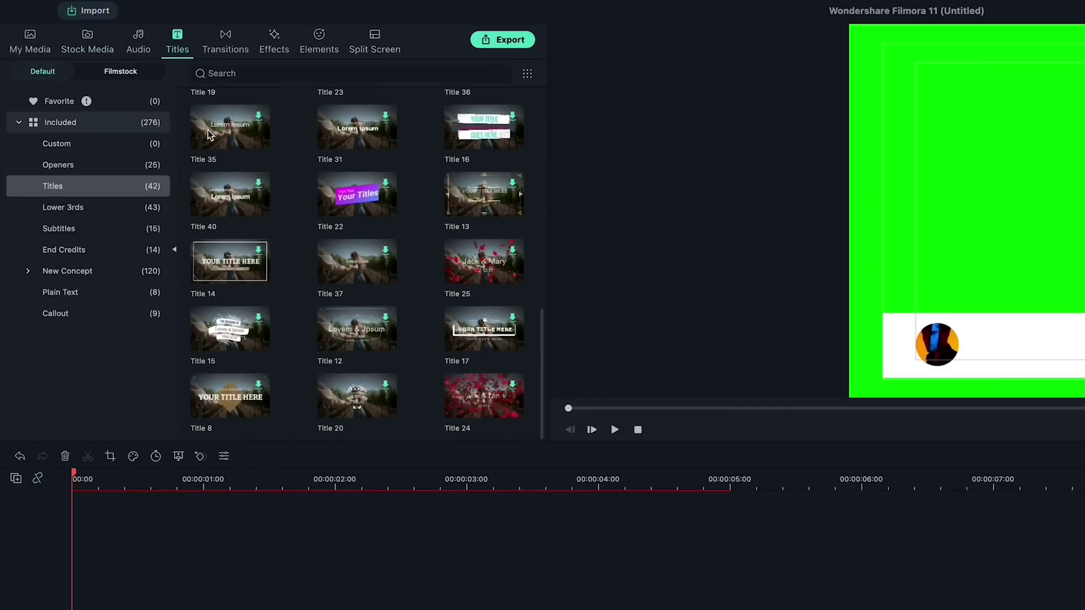
drag(237, 176, 112, 598)
drag(112, 209, 85, 225)
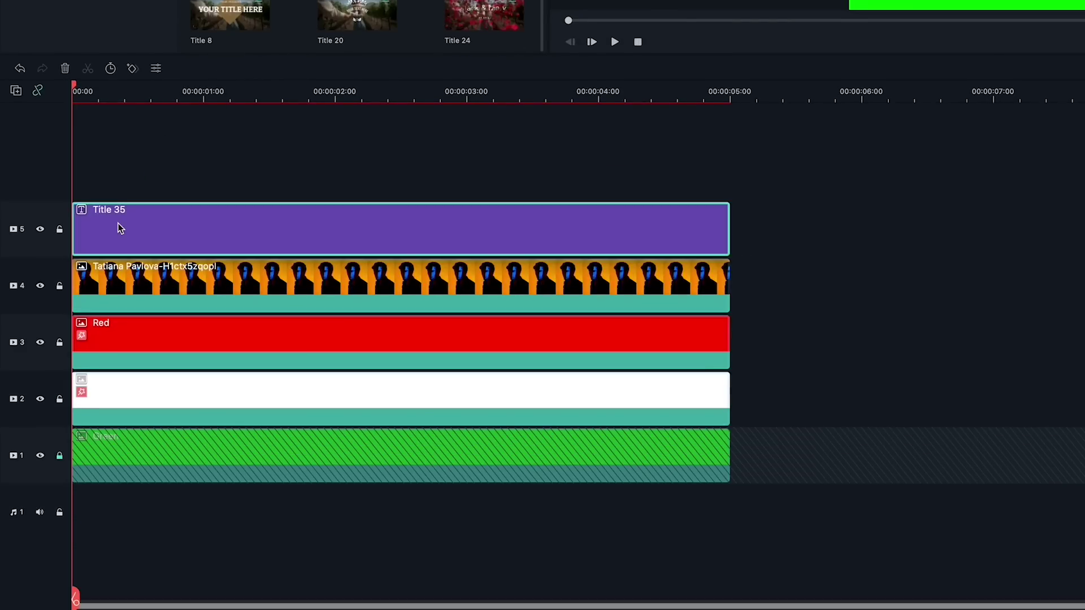
Set the title's headline to "HenryCreates" and its second line to "Filming + Editing Tutorials".
double_click(161, 226)
text(HenryCreates )
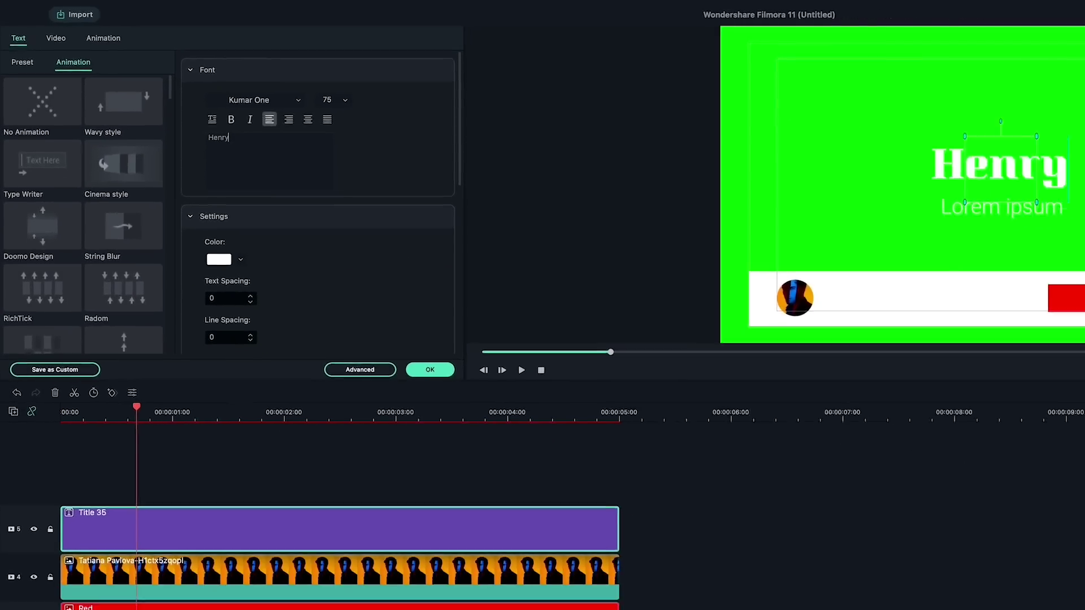
text(Filming + Editing Tutorials)
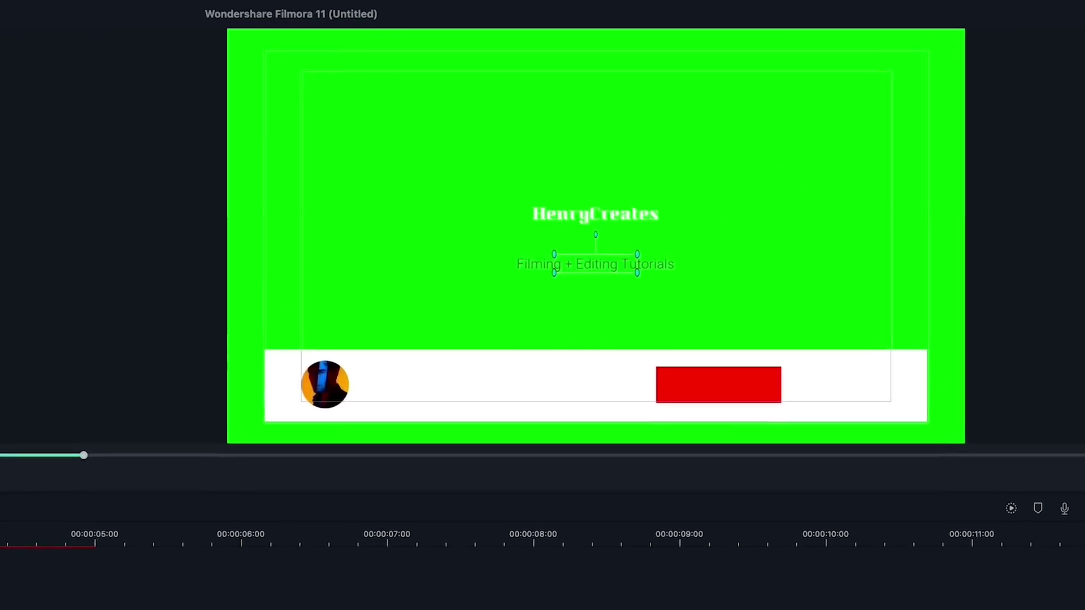
Move the headline and second line beside the round portrait on the white bar, shrinking the second line to fit beneath the headline.
click(566, 217)
drag(573, 218, 409, 374)
drag(605, 268, 455, 397)
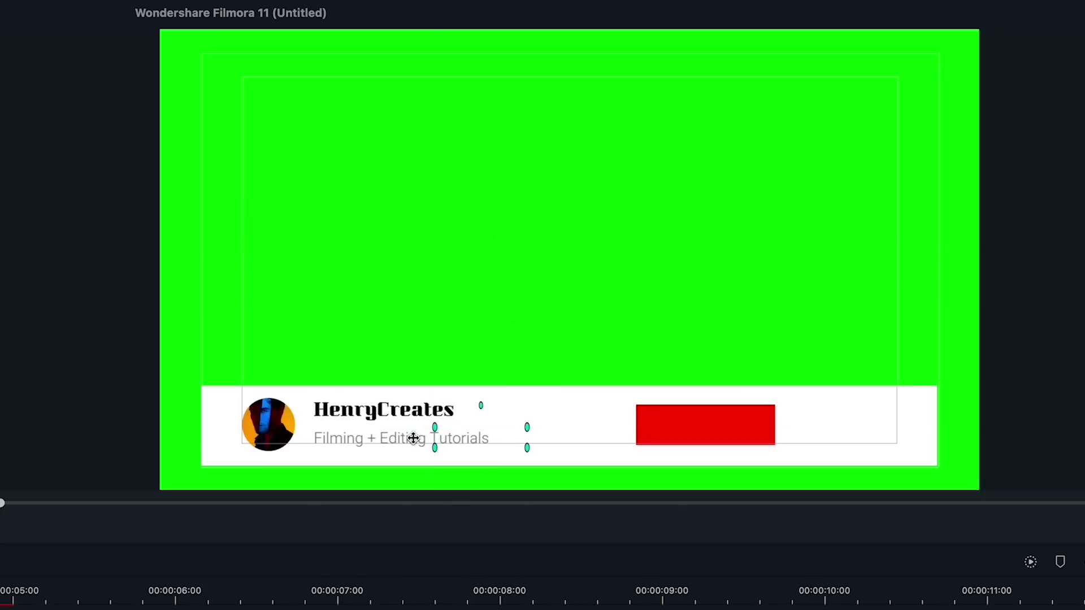
drag(435, 448, 448, 444)
mouse_move(382, 437)
mouse_down()
mouse_move(368, 434)
mouse_move(373, 426)
mouse_up()
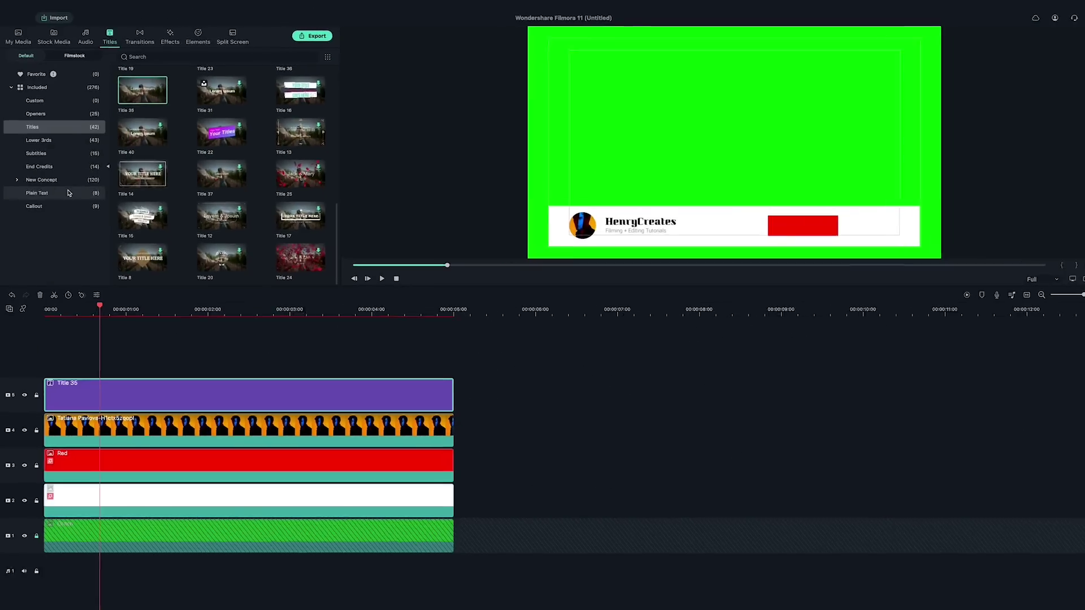
Add the Basic 1 plain text title at the timeline start on track 6 above Title 35.
click(69, 193)
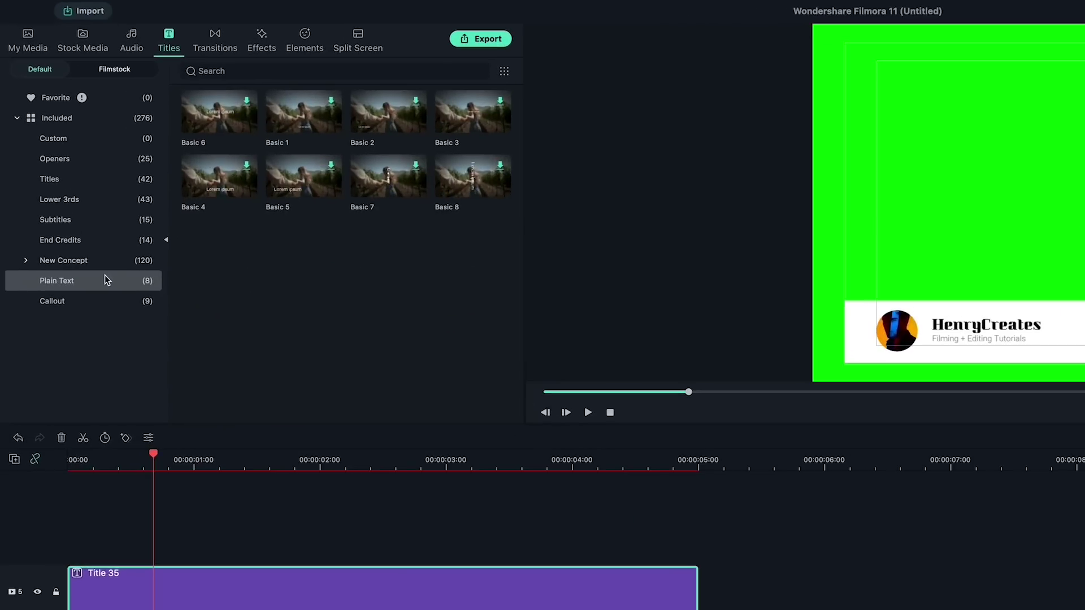
drag(302, 121, 92, 533)
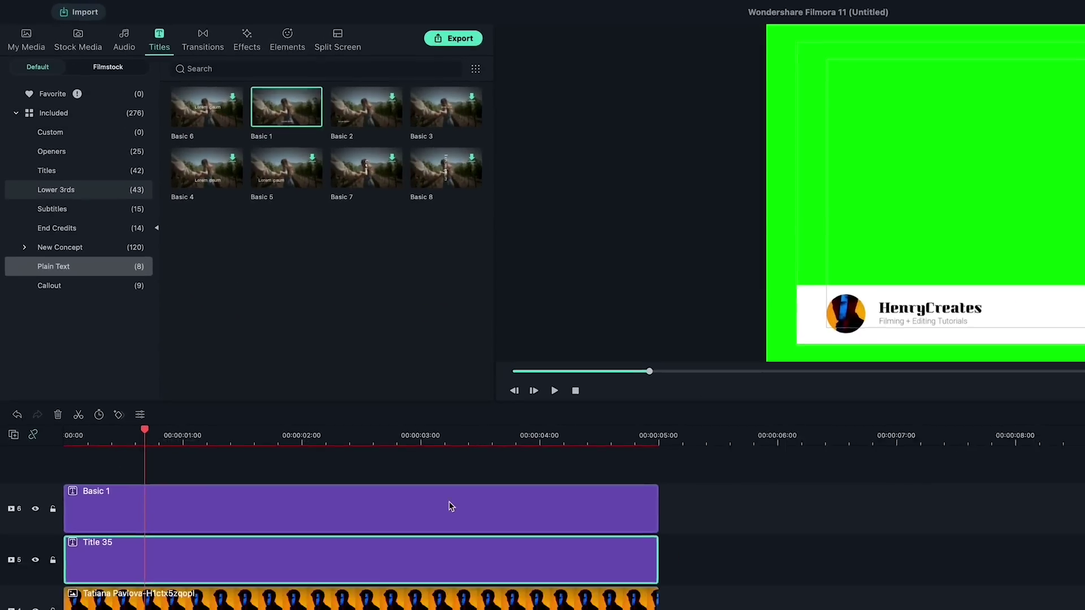
Set the Basic 1 title text to "Subscribe" and place it over the red button.
double_click(378, 530)
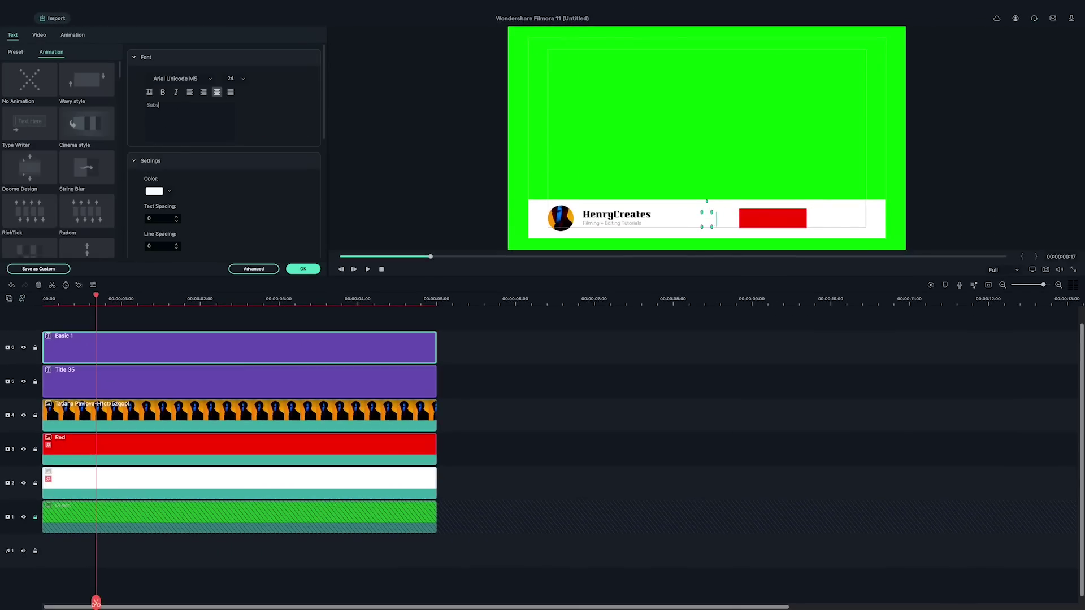
click(303, 268)
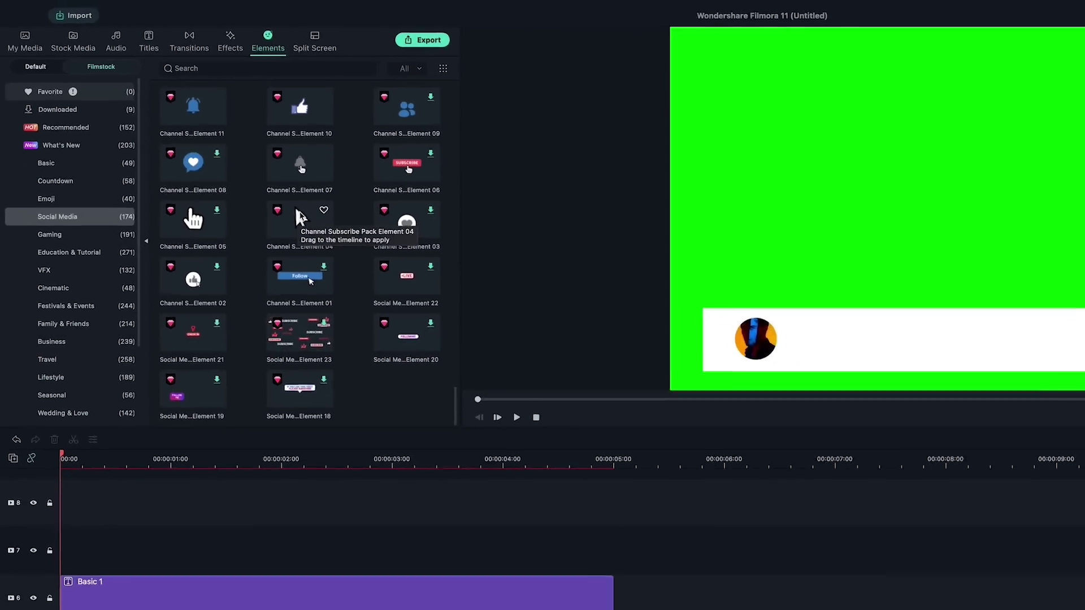
Add the Channel Subscribe Pack Element 04 cursor at the start of track 7 and shrink it to about 5.9%.
drag(403, 279, 59, 405)
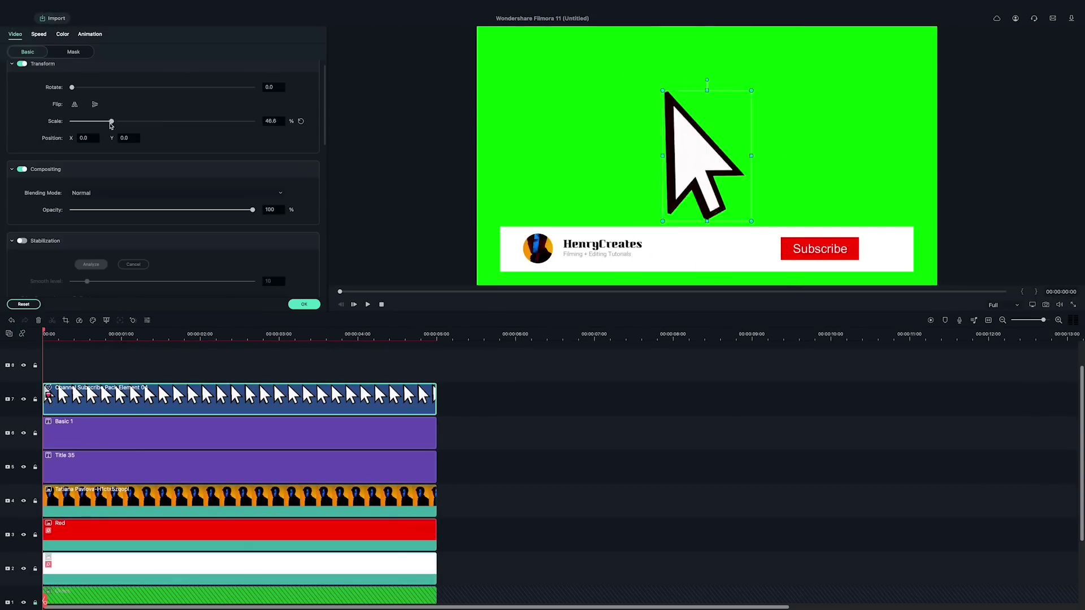
drag(112, 125, 73, 131)
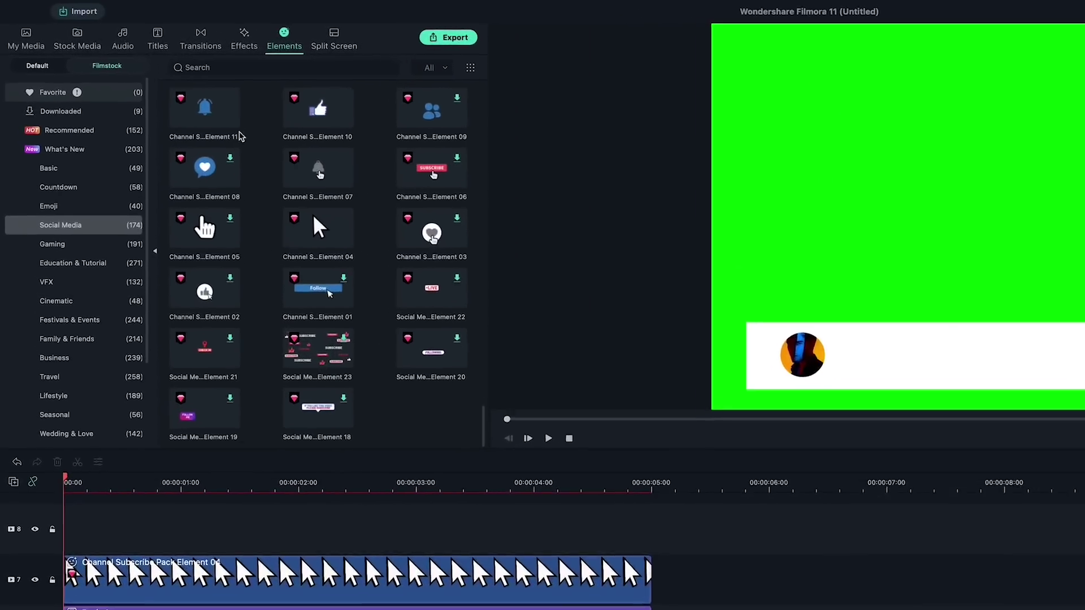
Add the Channel Subscribe Pack Element 11 bell at the start of track 8 and preview its animation.
drag(240, 135, 71, 533)
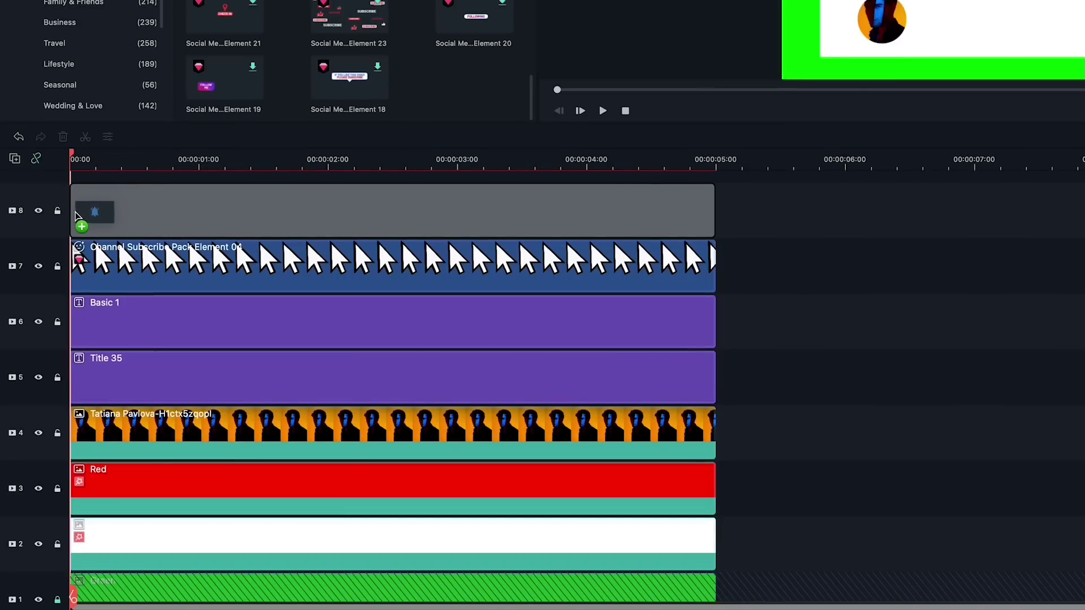
drag(76, 212, 78, 214)
key(space)
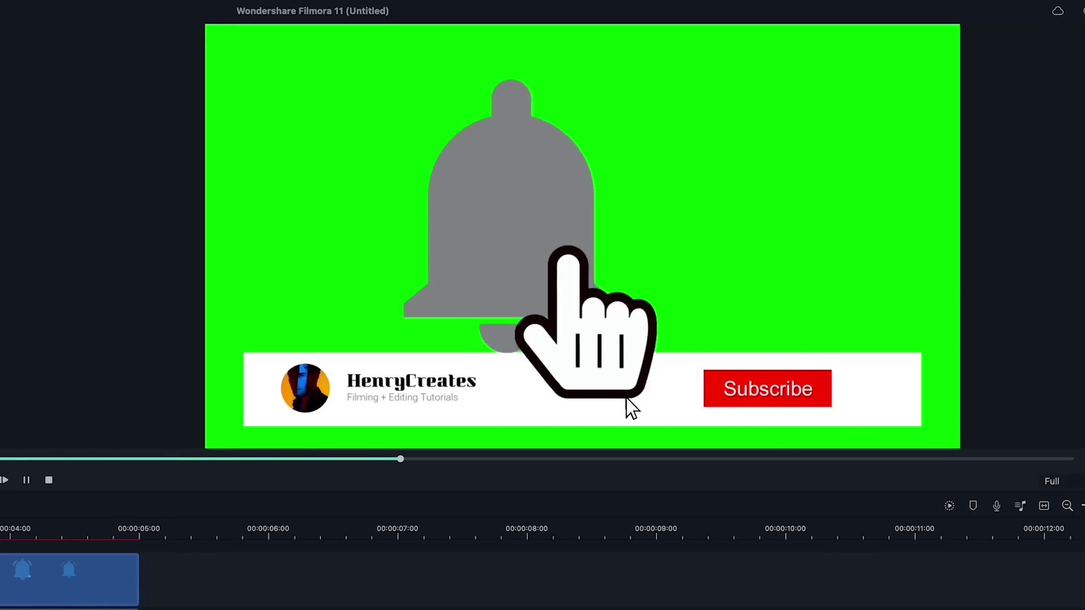
key(space)
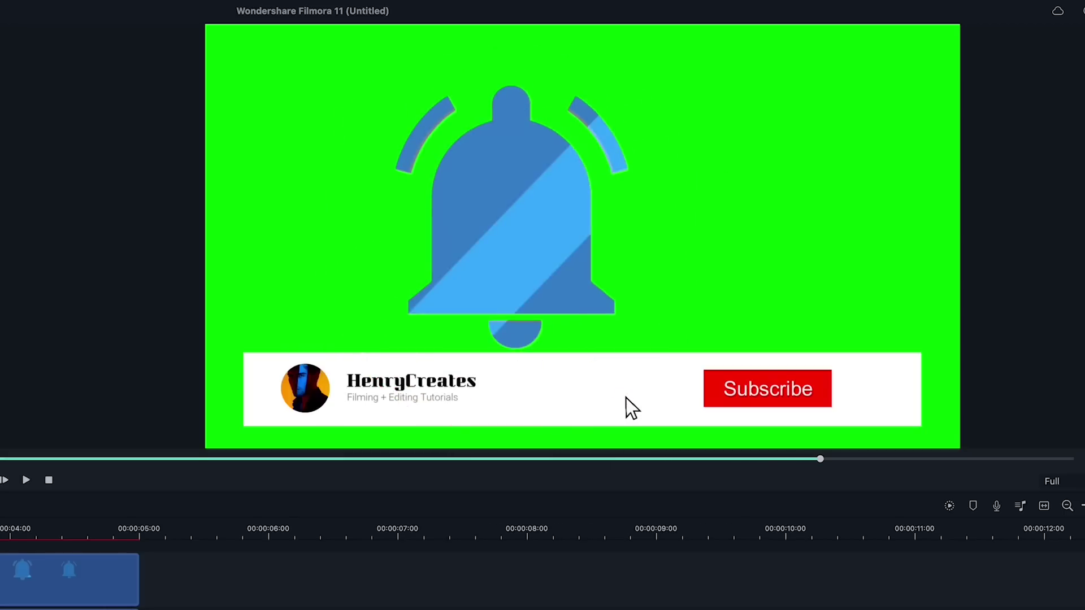
Freeze the plain grey bell frame, extend the freeze back to the clip start and trim the clip to five seconds.
drag(312, 353, 115, 369)
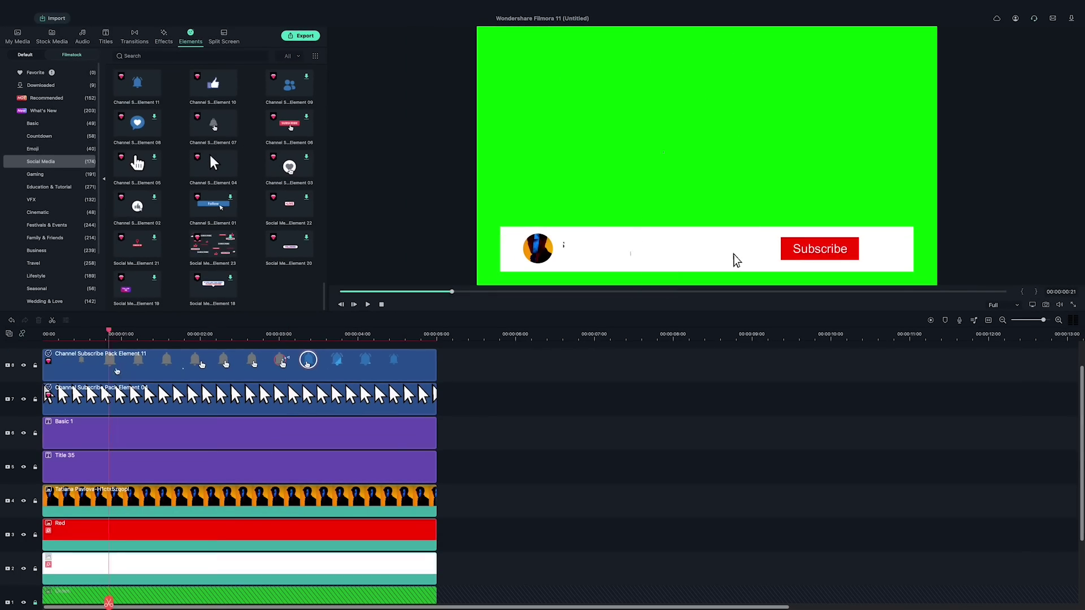
right_click(147, 376)
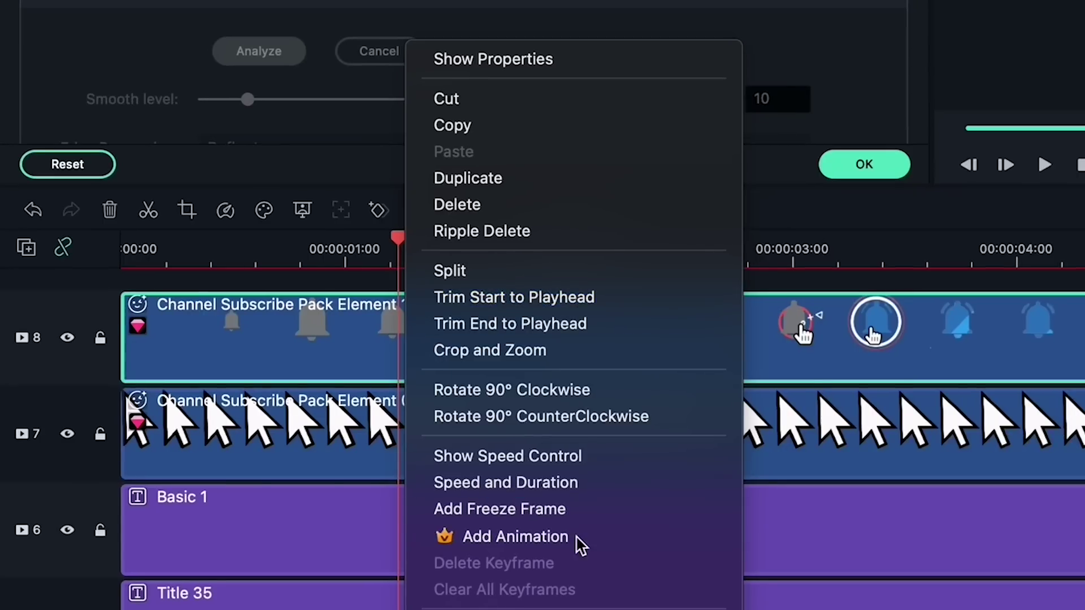
click(584, 508)
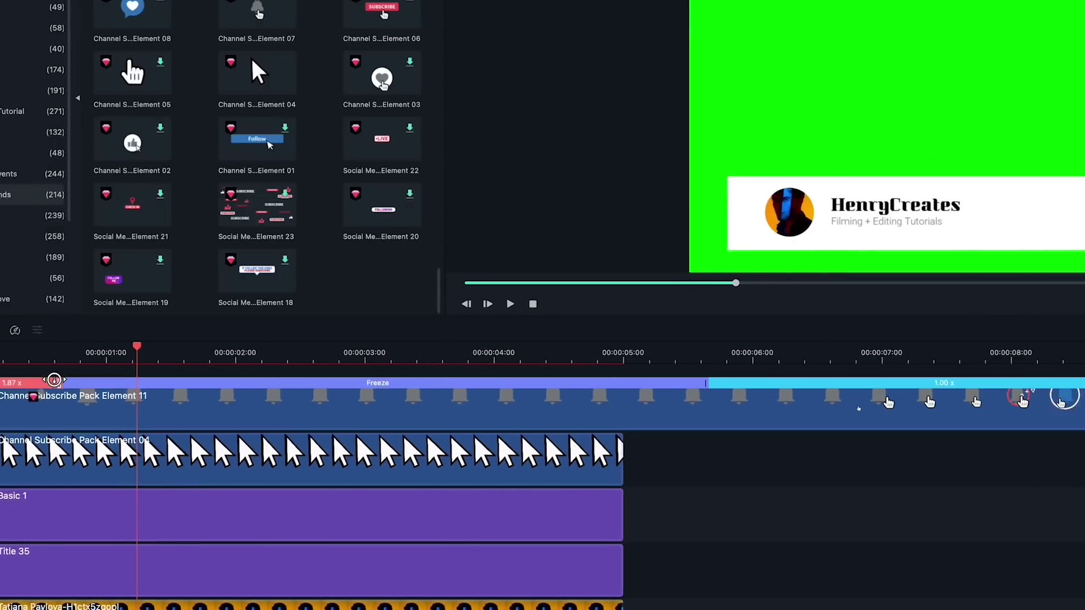
drag(54, 379, 0, 380)
drag(1012, 409, 623, 409)
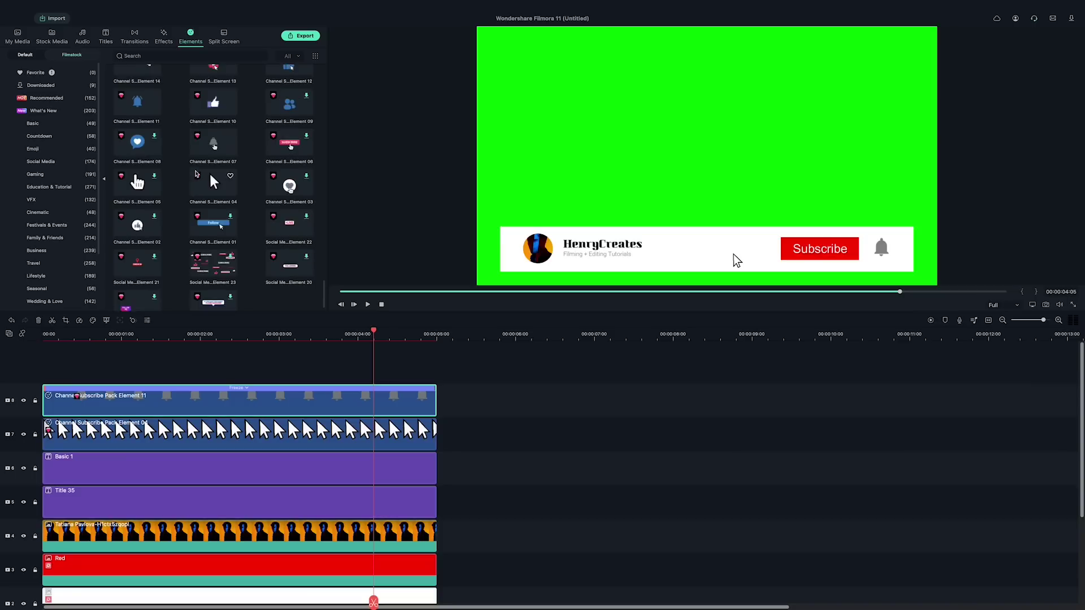
Add the Channel Subscribe Pack Element 12 thumbs-up at the start of track 9 as a freeze frame trimmed to five seconds.
scroll(196, 174, up, 2)
drag(289, 95, 53, 373)
drag(373, 333, 43, 354)
right_click(157, 366)
click(186, 425)
drag(744, 368, 436, 368)
Scale the thumbs-up down to about 17.4% and place it on the white bar beside the Subscribe button.
double_click(388, 367)
drag(161, 122, 158, 146)
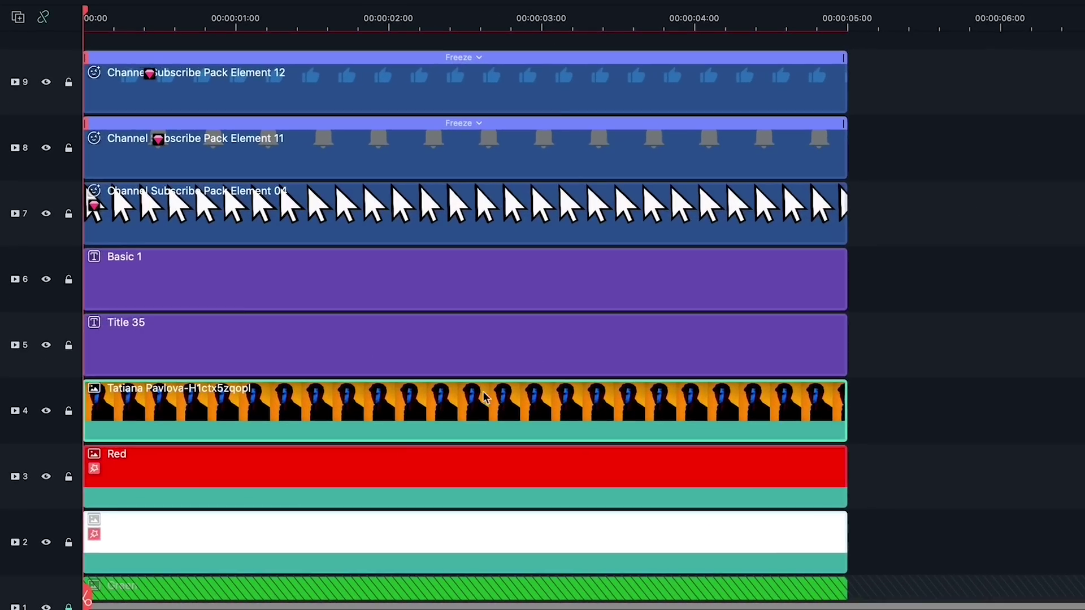
Keyframe the white bar's vertical position so it slides up from below the frame within about the first 0.3 seconds.
double_click(207, 528)
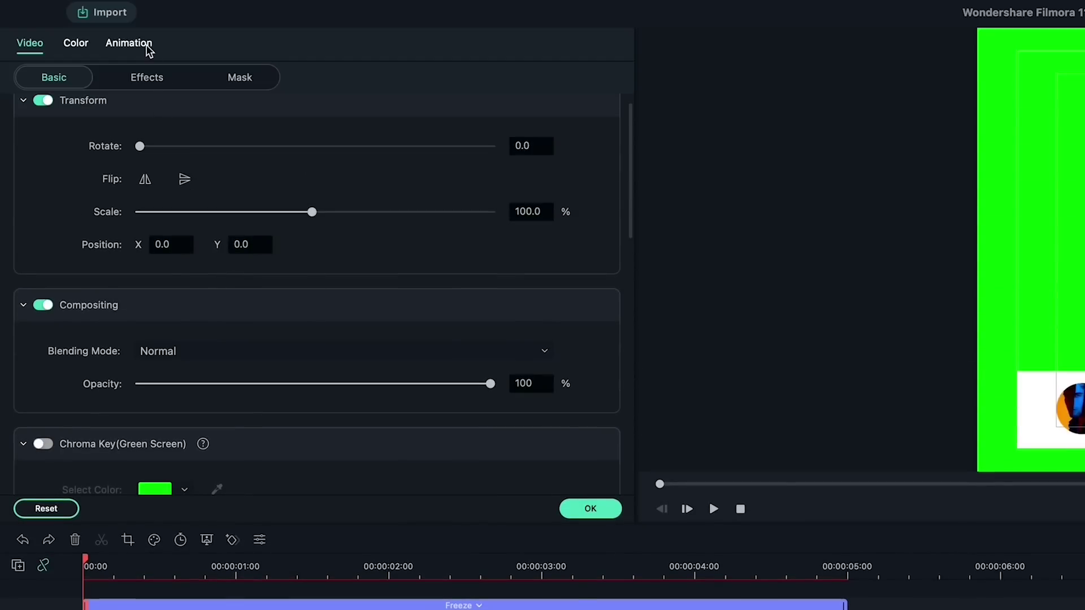
click(149, 51)
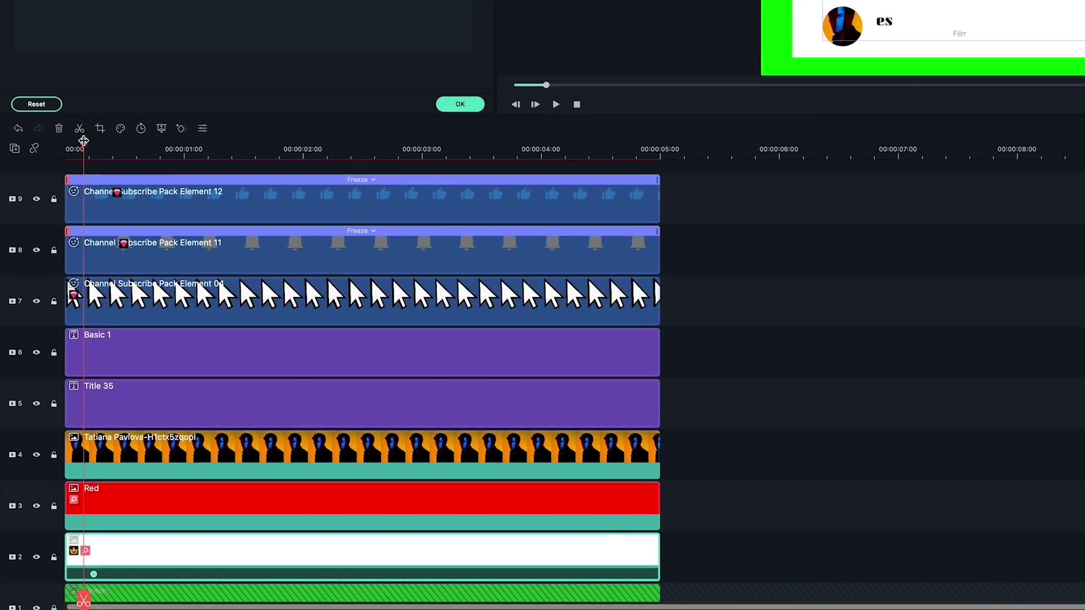
click(42, 302)
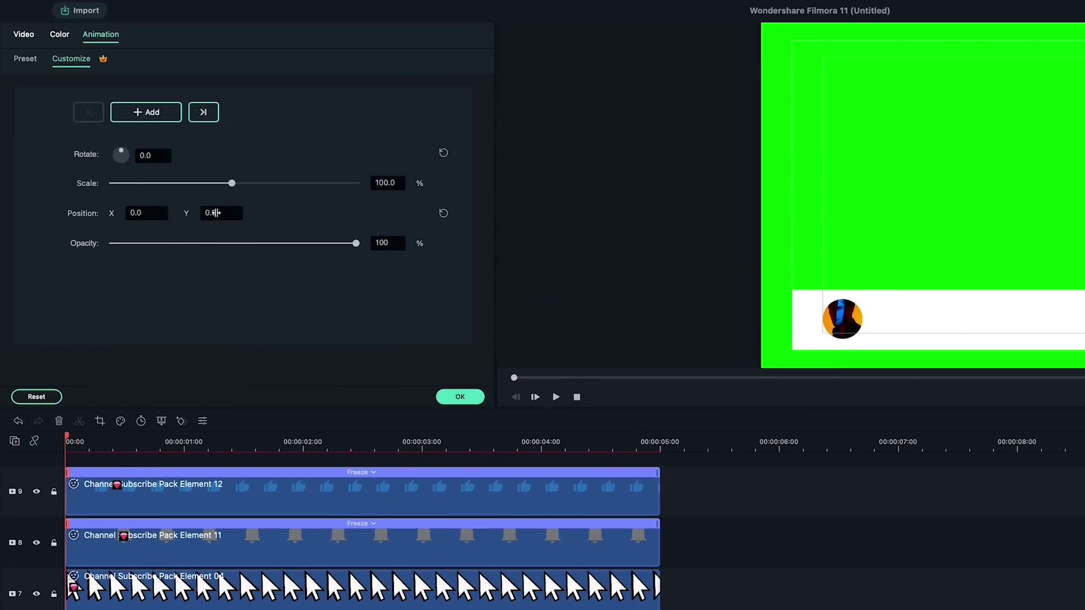
drag(213, 213, 20, 237)
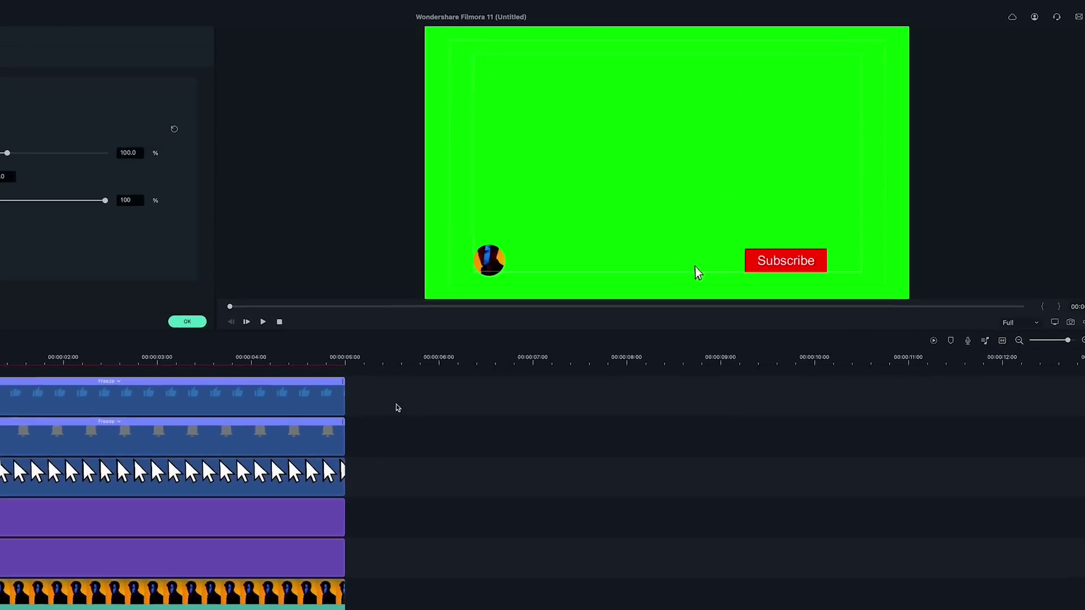
key(space)
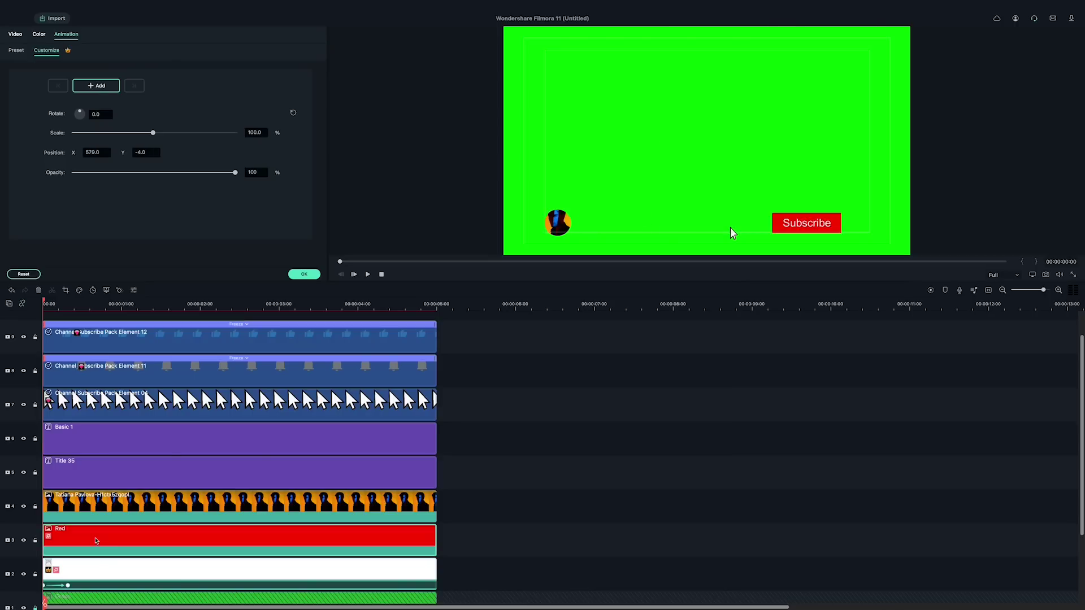
Keyframe the red button to slide up from below the frame between about 0.15 and 0.4 seconds.
click(99, 88)
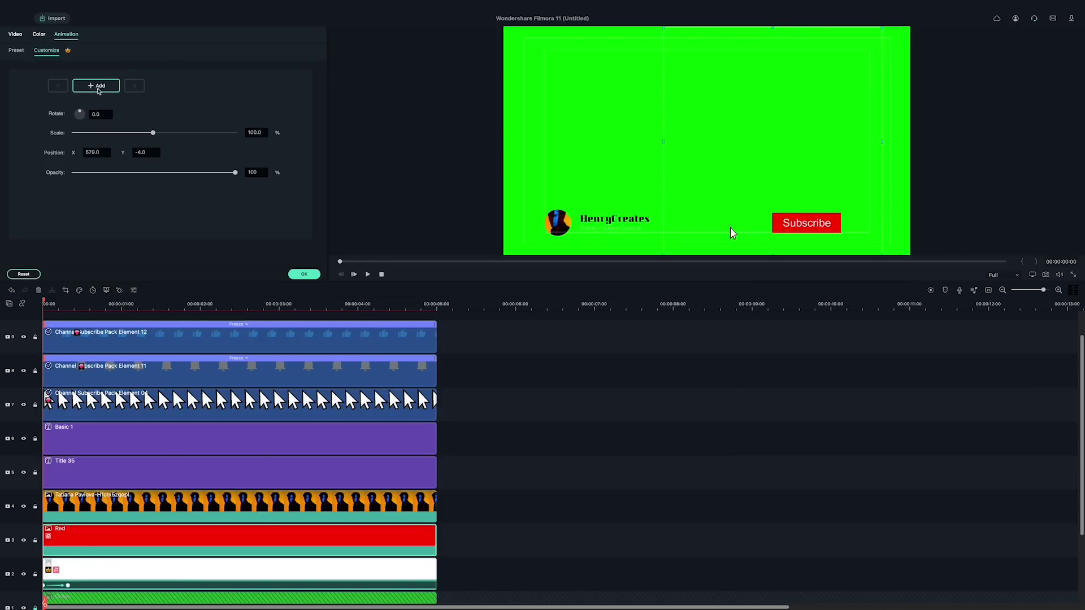
drag(44, 552, 77, 551)
click(55, 301)
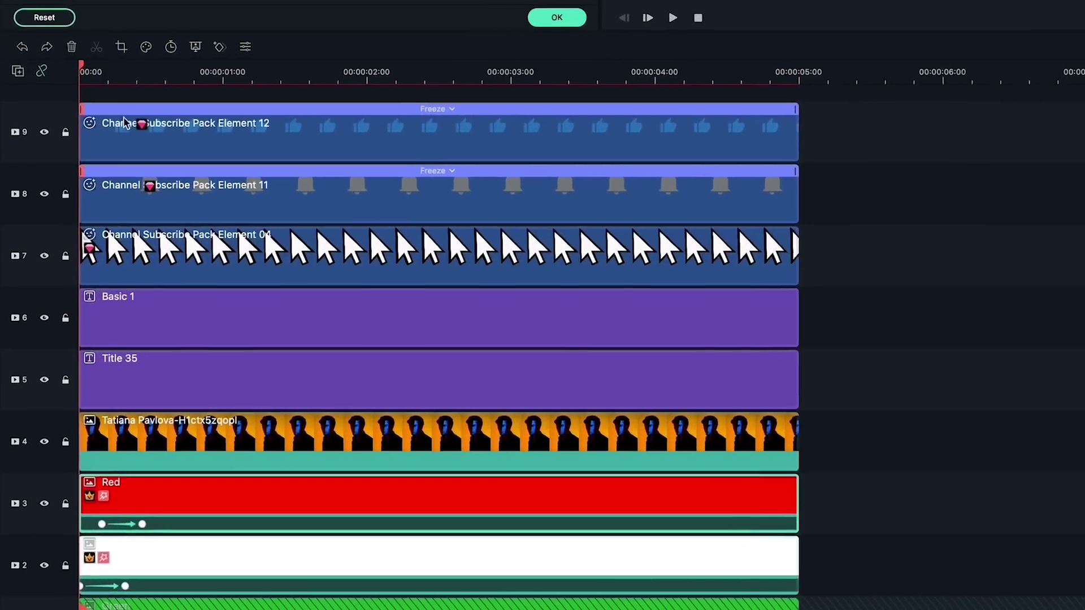
Keyframe the bell to slide up from below the frame between about 0.3 and 0.6 seconds.
scroll(124, 121, up, 2)
click(108, 238)
click(96, 86)
drag(52, 305, 89, 305)
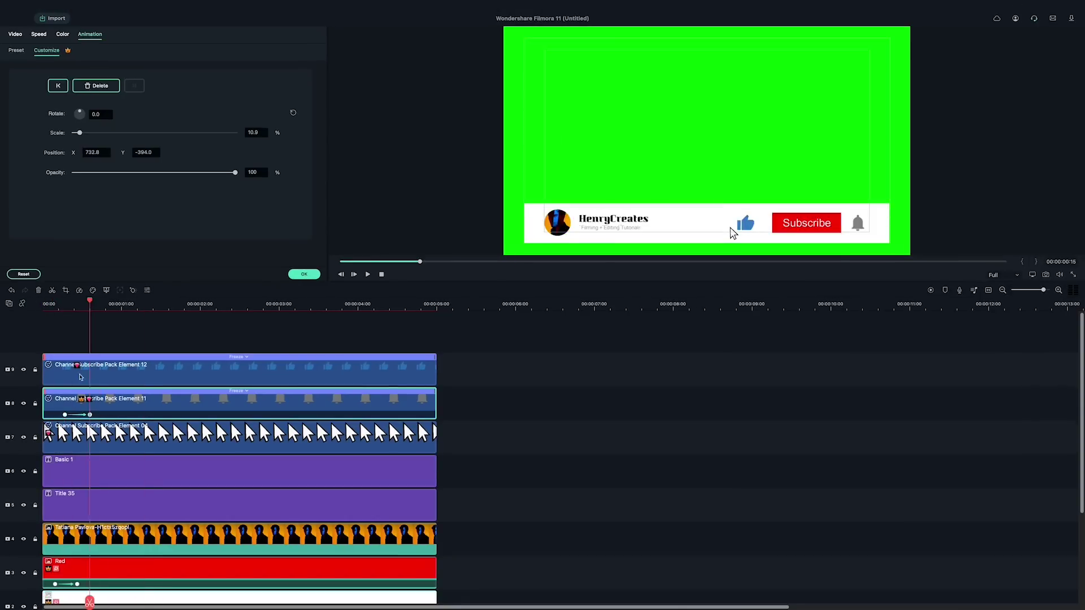
Keyframe the thumbs-up to rise from Y -634 to its place on the bar between about 0.3 and 0.6 seconds.
click(79, 375)
click(64, 305)
click(96, 85)
click(40, 309)
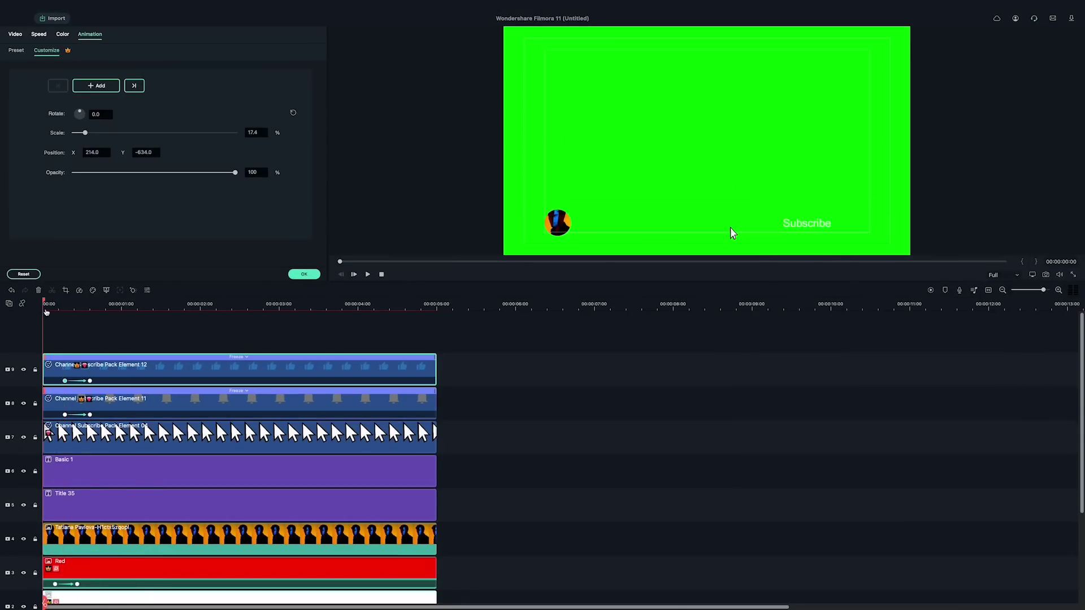
Keyframe the round portrait to slide up from below the frame between about 0.15 and 0.55 seconds, and preview the banner.
click(107, 537)
click(96, 85)
click(43, 305)
click(51, 305)
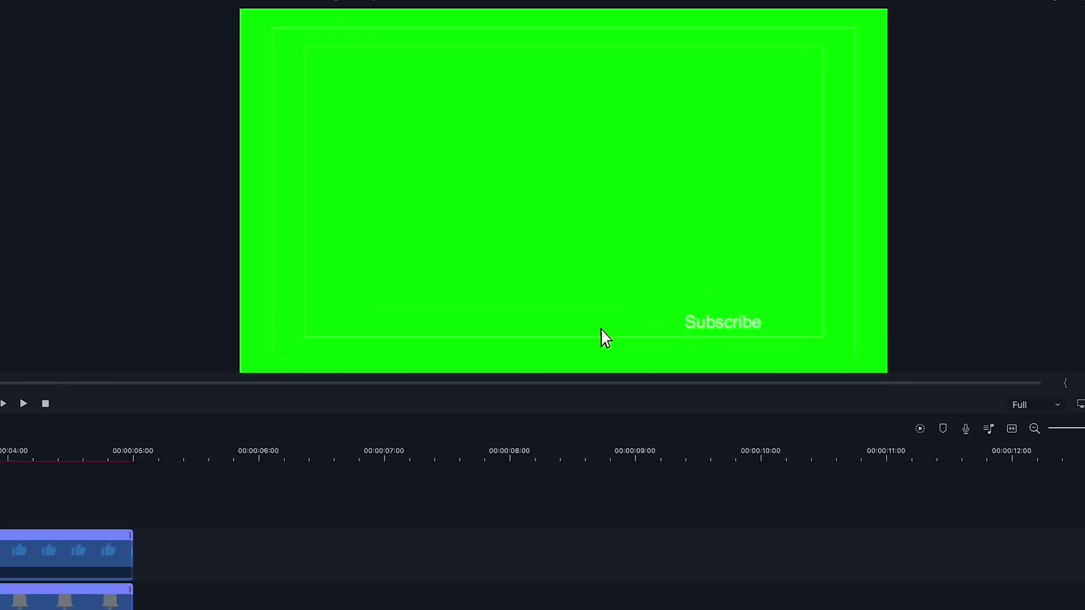
key(space)
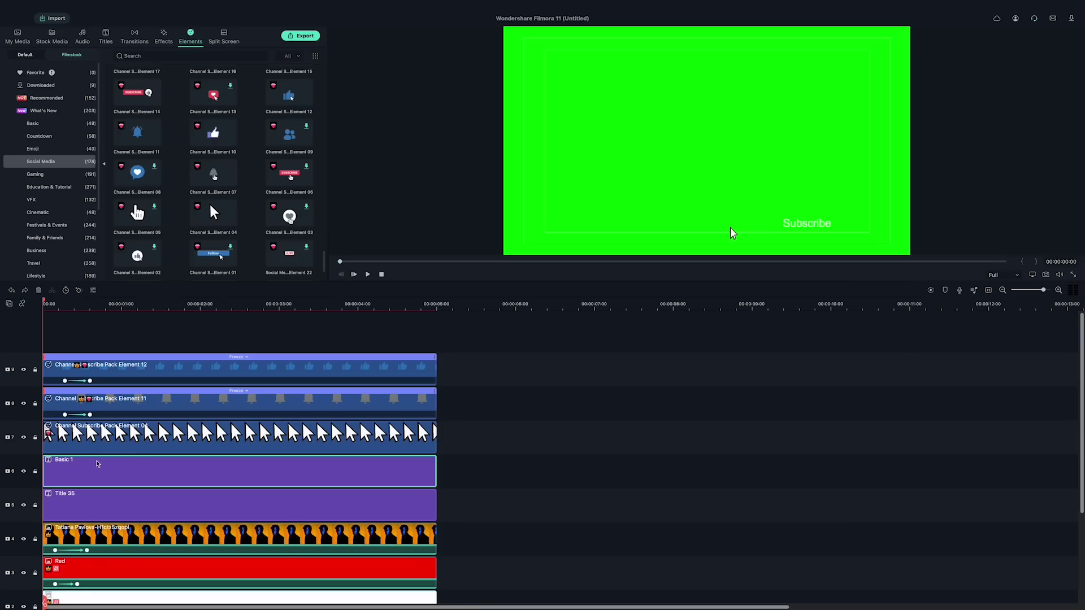
Apply the Type Writer animation to the Subscribe title and open its advanced title editor.
double_click(731, 229)
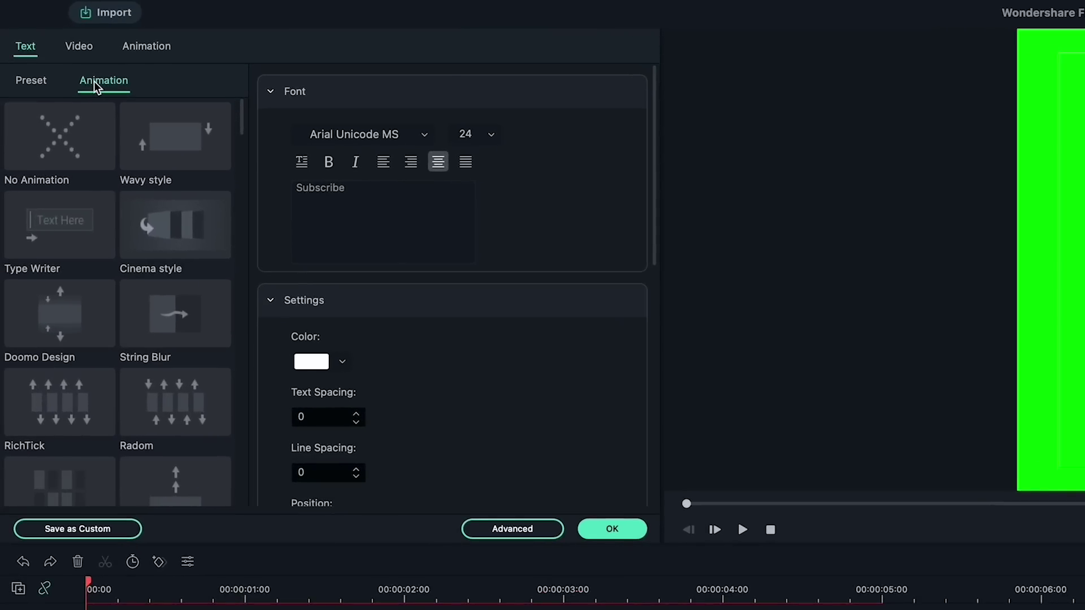
click(56, 237)
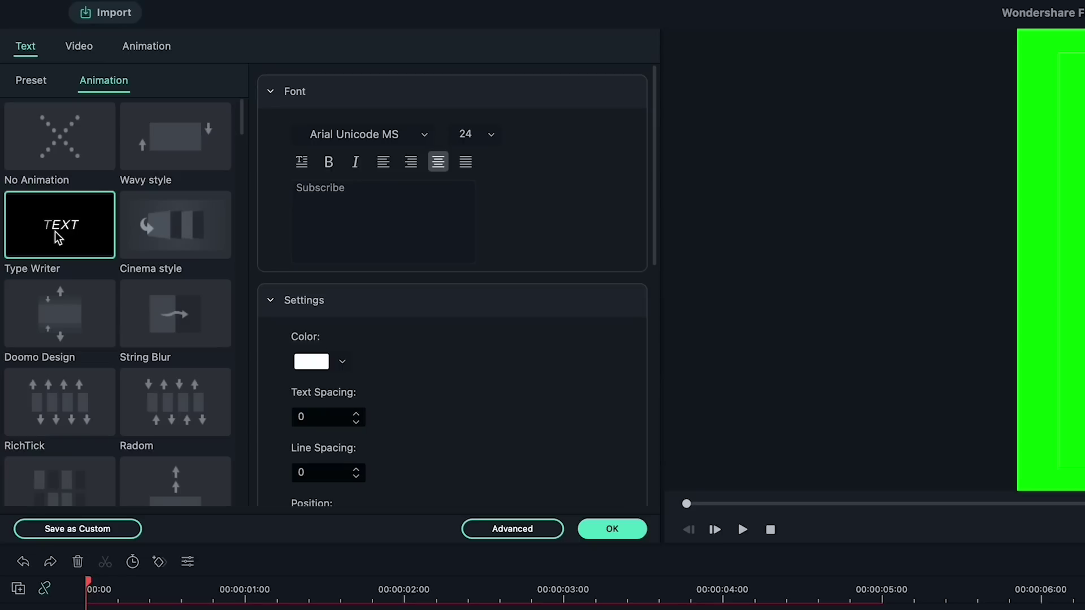
click(489, 529)
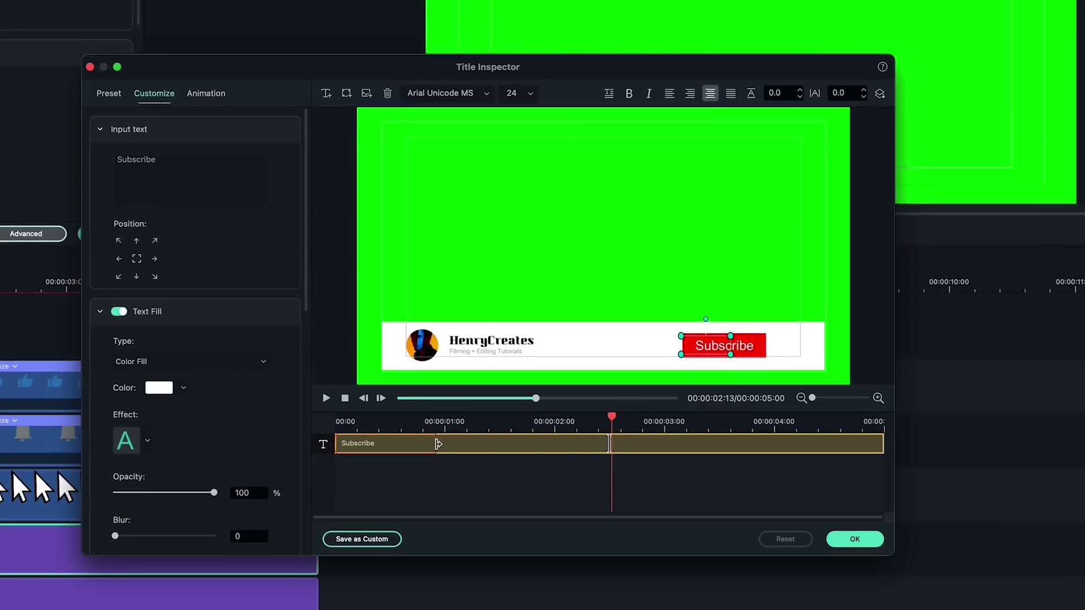
Delay the Subscribe text to start at about 0.4 seconds, shorten its opening animation to end near 1.2 seconds, and preview it.
drag(438, 444, 431, 444)
drag(612, 417, 366, 446)
key(space)
key(space)
drag(418, 419, 371, 418)
click(375, 444)
key(space)
key(space)
key(space)
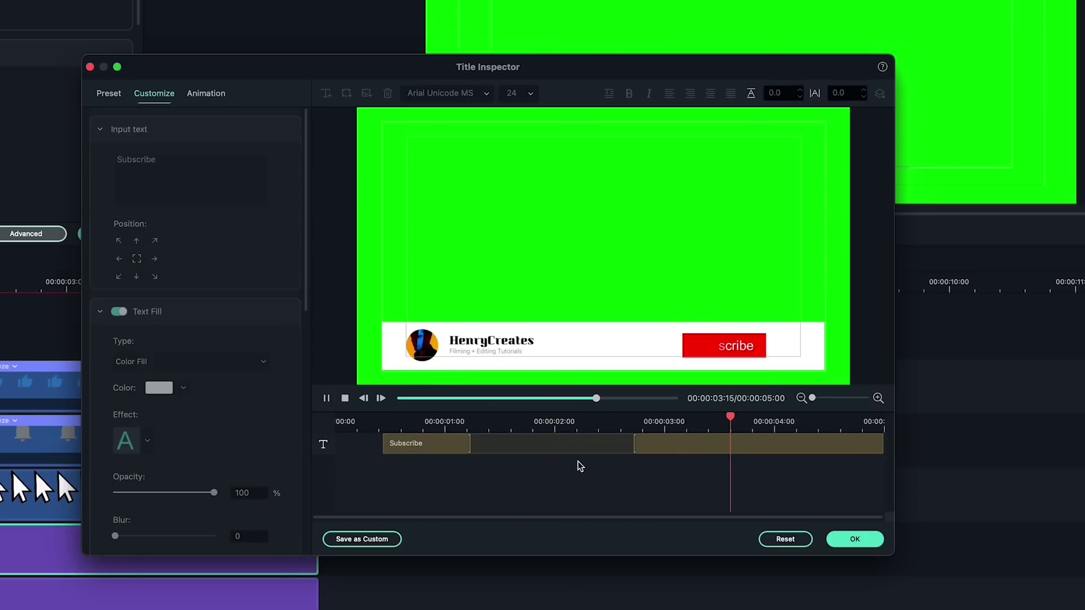
key(space)
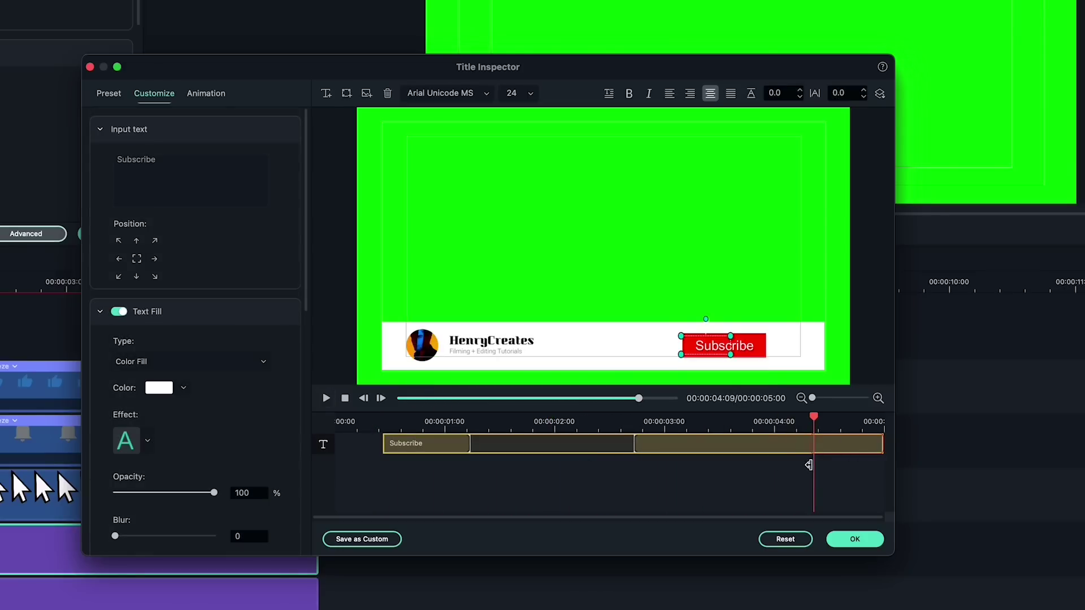
Shorten the Subscribe text's closing animation to about the last quarter second, preview it and apply the title changes.
click(864, 465)
key(space)
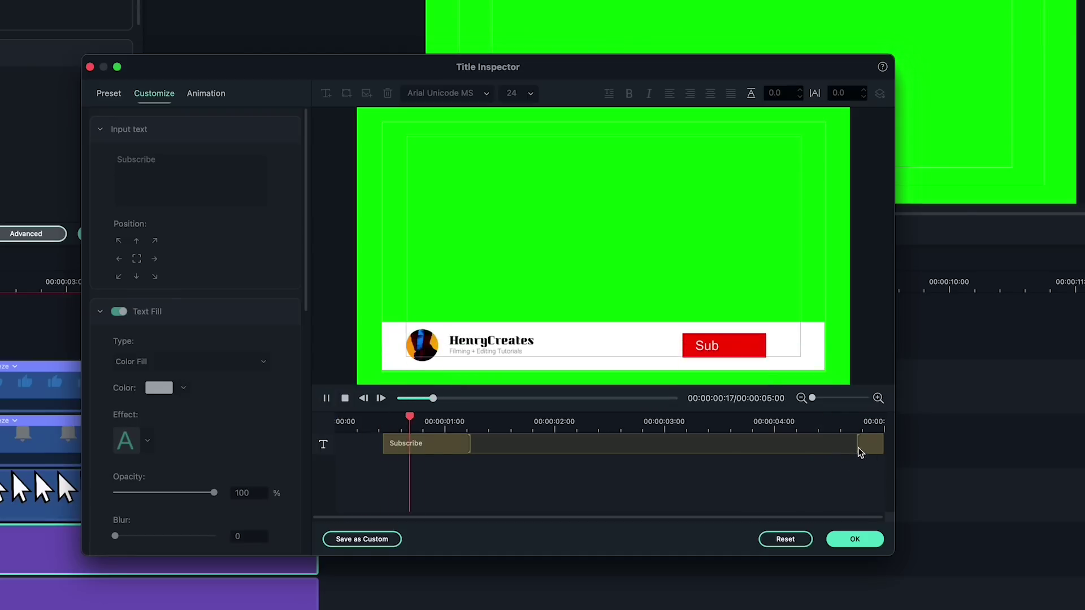
click(841, 449)
click(770, 494)
key(space)
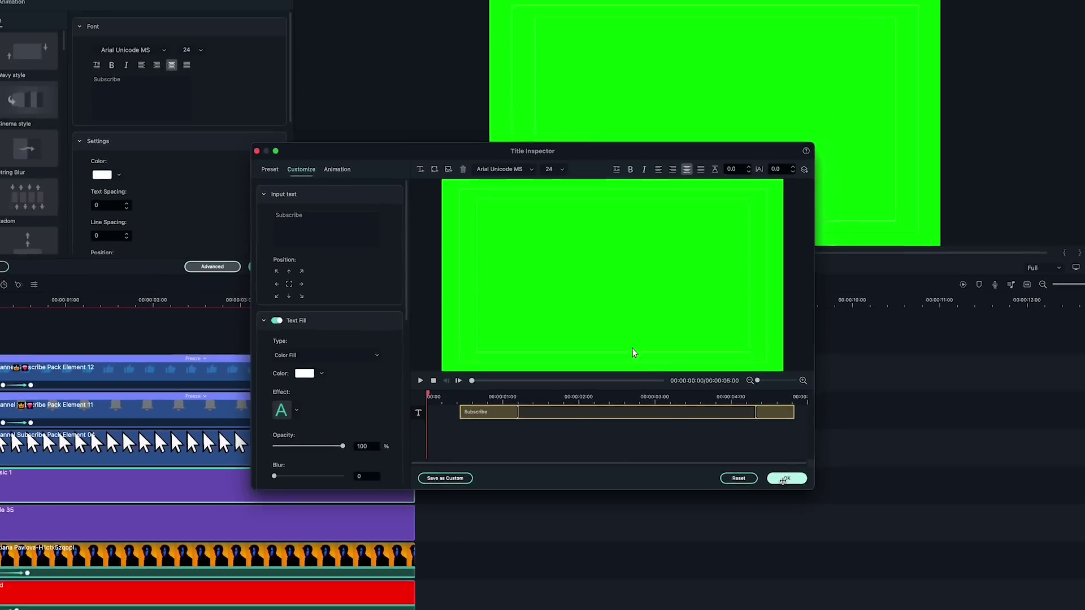
click(851, 539)
Keyframe the cursor to move from below the frame to X 196, Y -410 between about 1.35 and 1.6 seconds.
drag(43, 317, 150, 329)
click(130, 441)
double_click(130, 441)
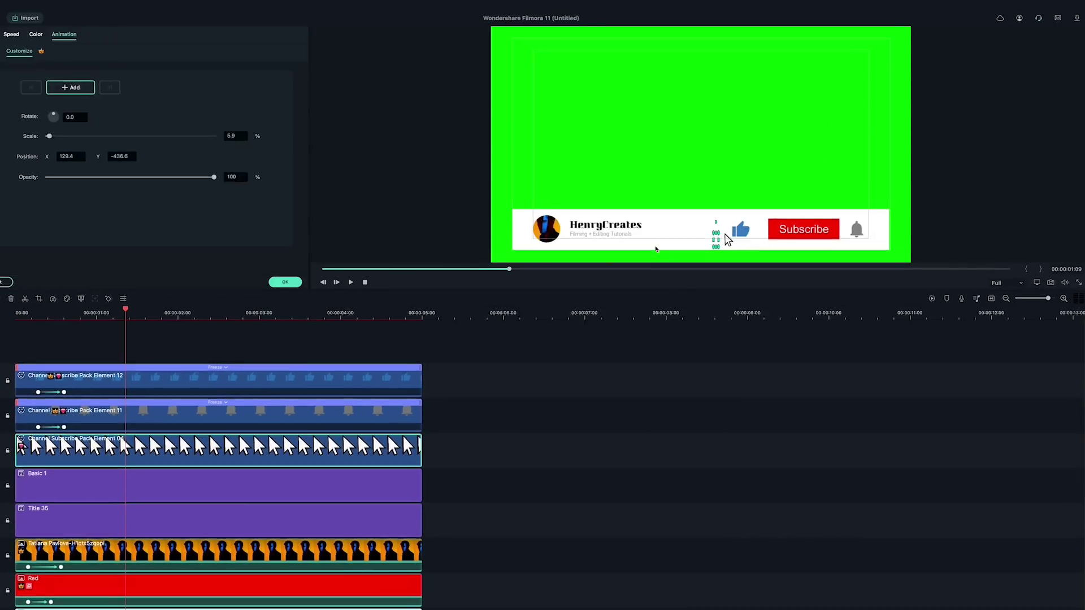
drag(735, 234, 841, 257)
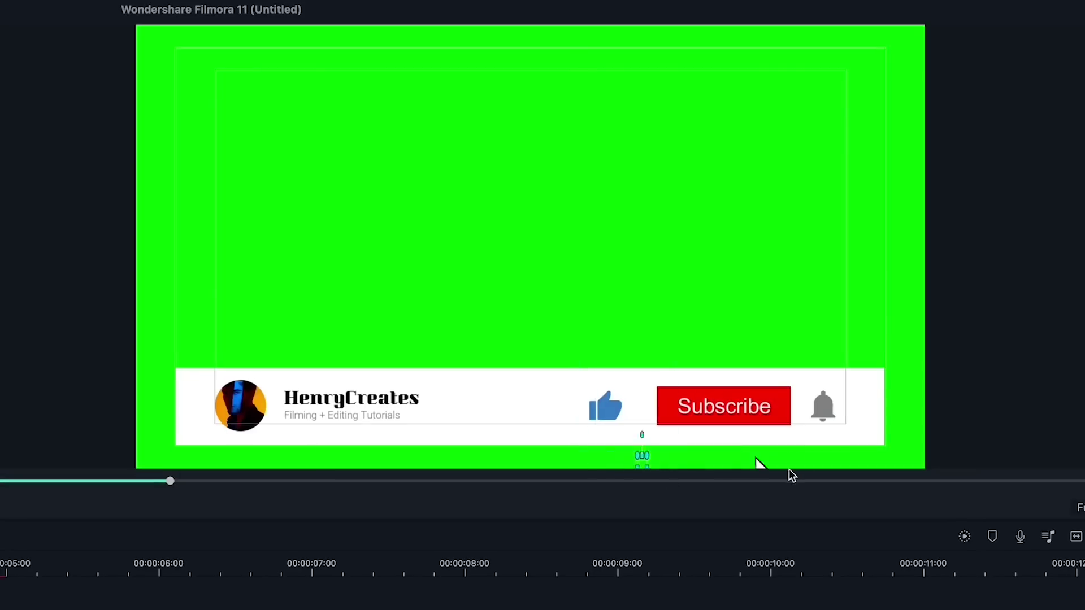
drag(789, 475, 987, 458)
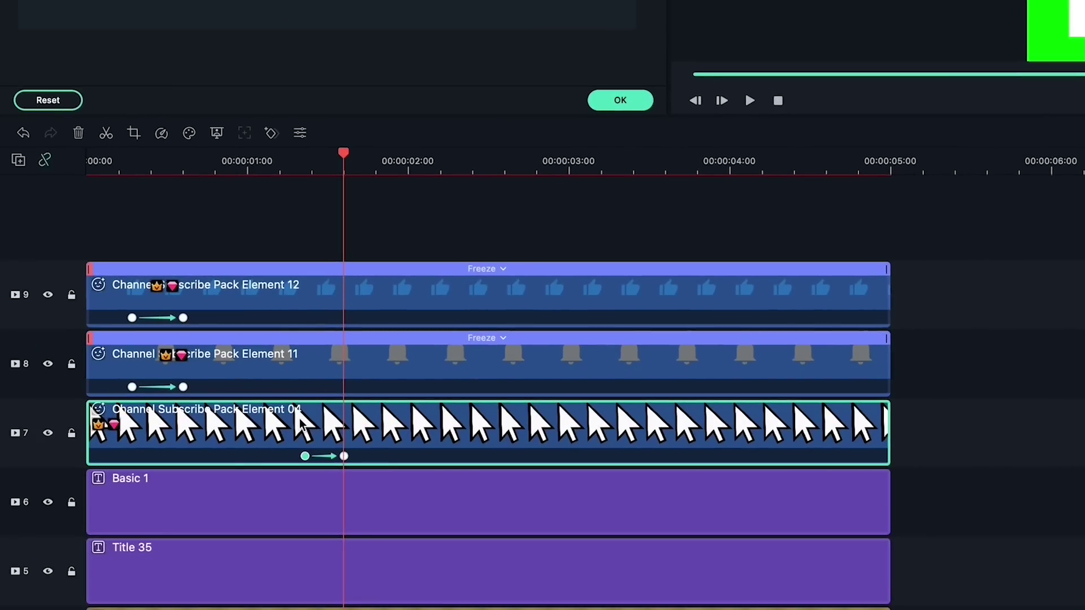
Move the cursor clip to track 9, above the thumbs-up on track 8 and the bell on track 7.
drag(302, 425, 327, 236)
drag(944, 407, 735, 295)
click(725, 236)
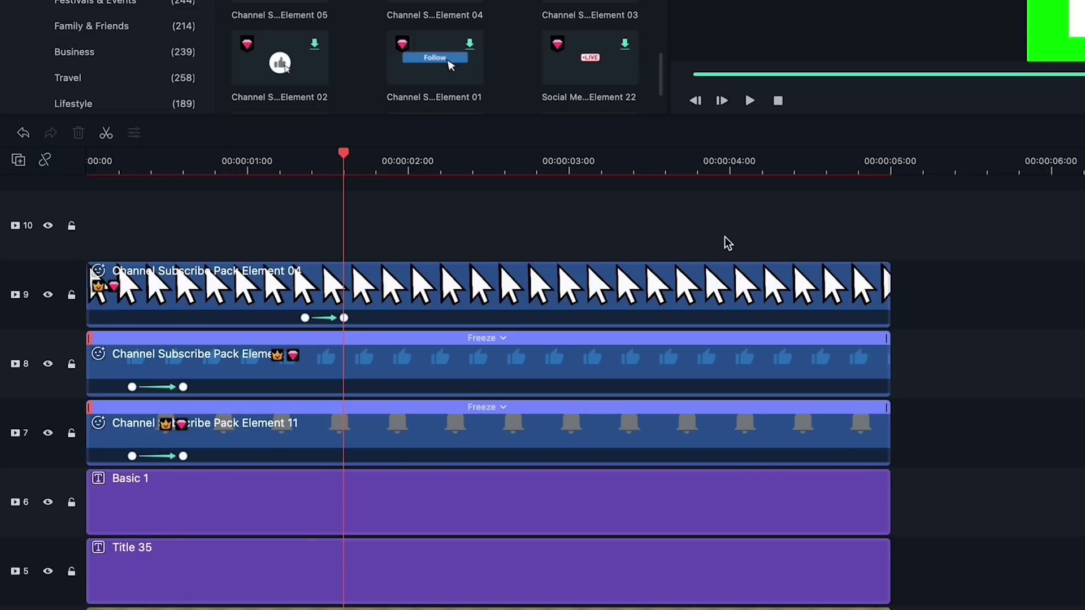
Keyframe the cursor over the thumbs-up to shrink to 3.9% scale at about 1.7 seconds and return to 5.9% at about 1.8 seconds.
drag(345, 154, 366, 151)
double_click(405, 308)
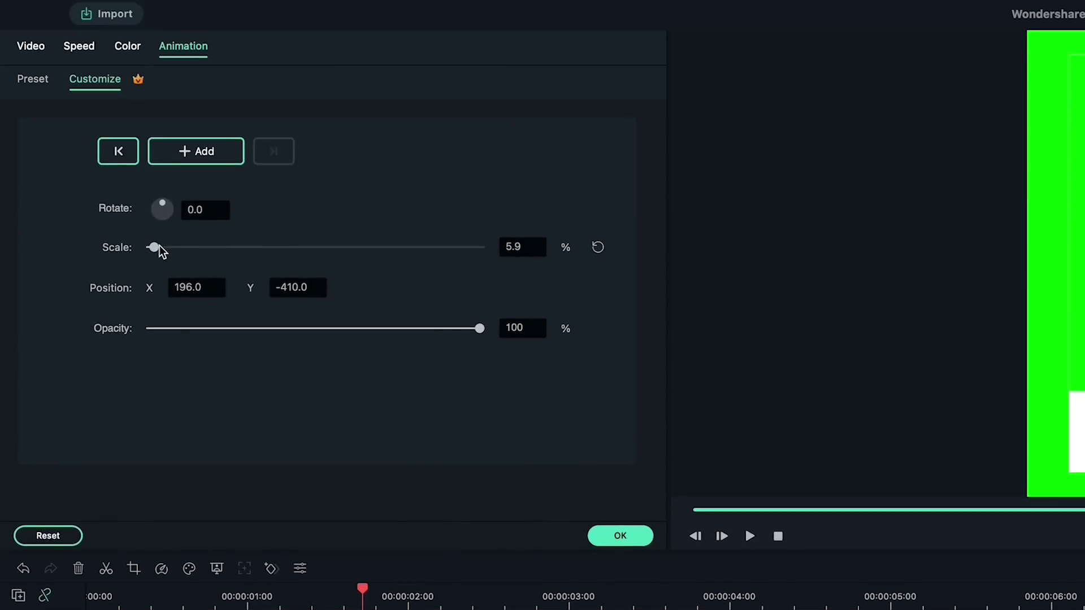
drag(363, 589, 384, 588)
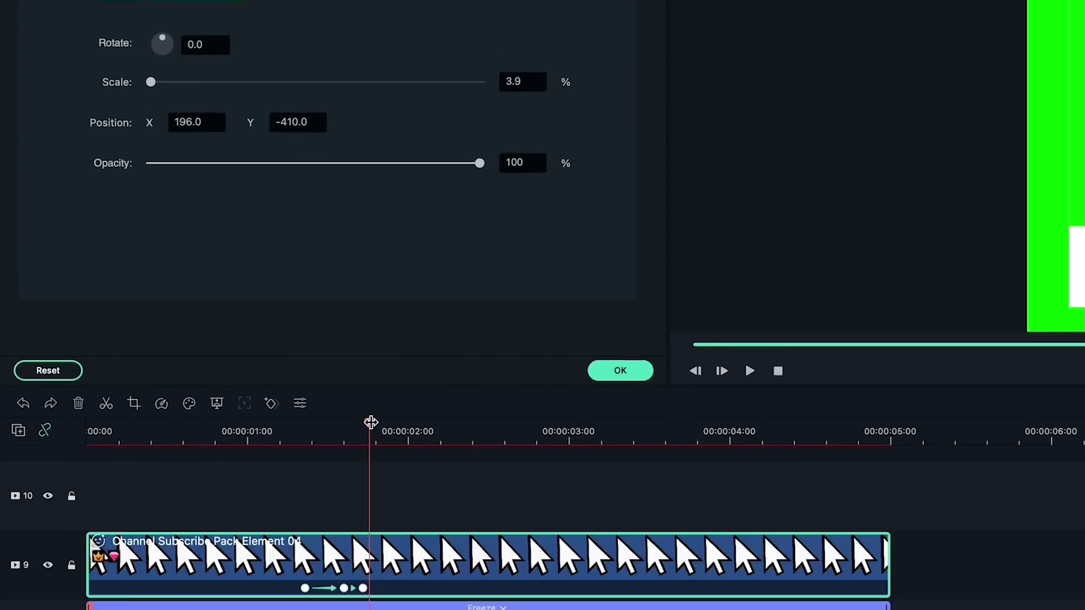
drag(386, 119, 379, 119)
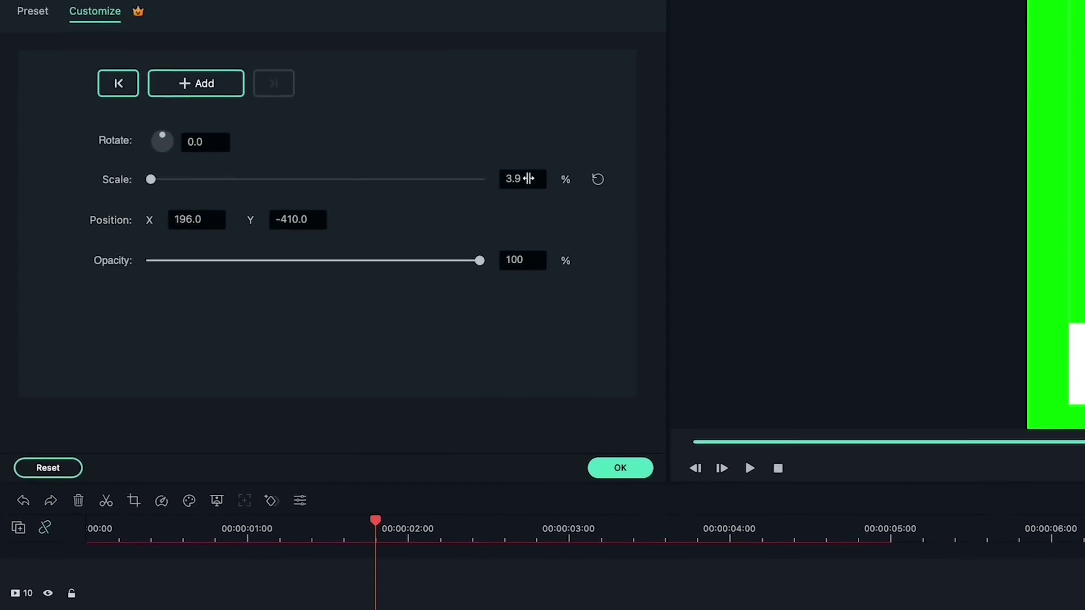
double_click(529, 246)
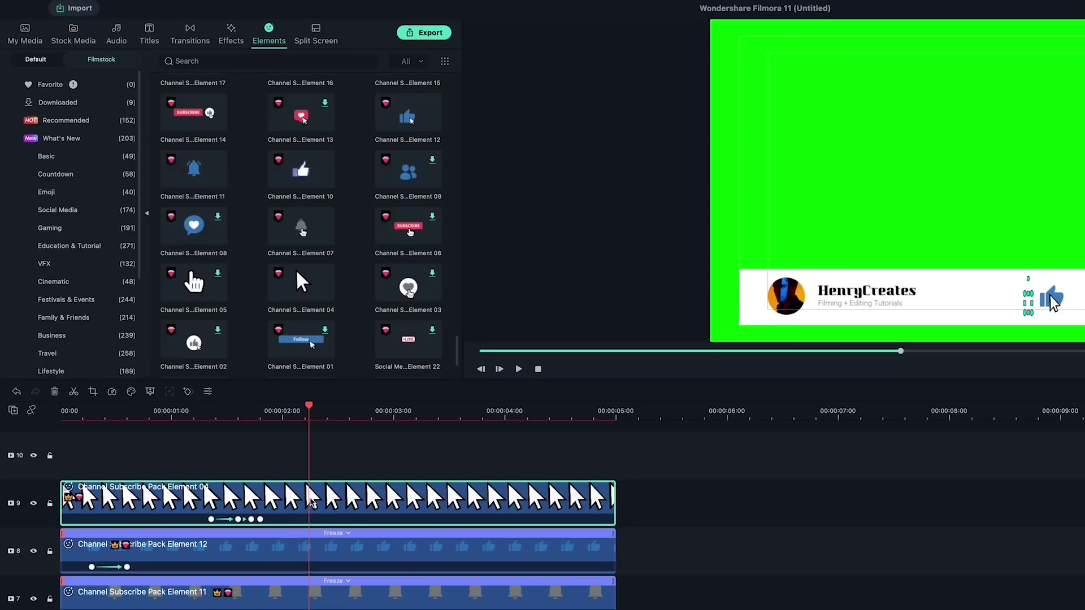
Keyframe the cursor from the thumbs-up to X 484, Y -410, dip its scale to 3.9% and back to 5.9% by about 2.5 seconds, and preview it.
double_click(312, 502)
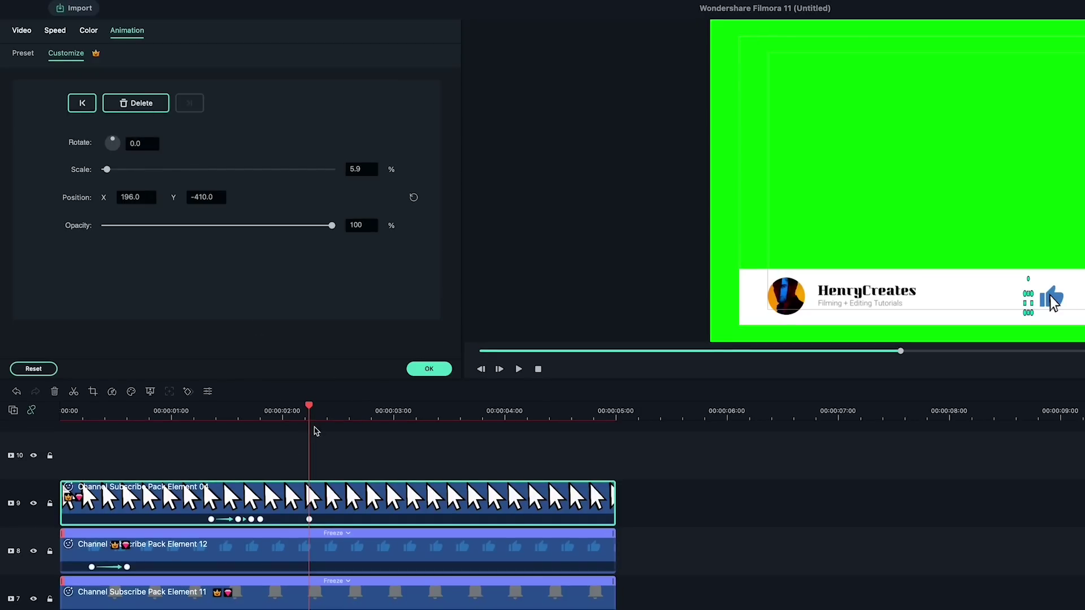
drag(310, 408, 323, 409)
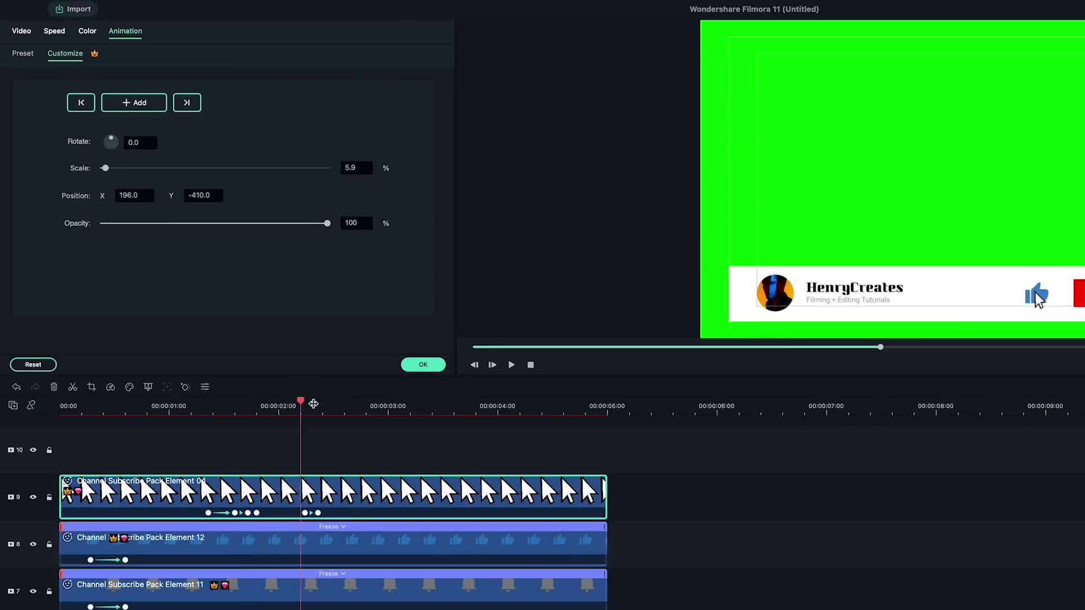
click(339, 437)
click(330, 503)
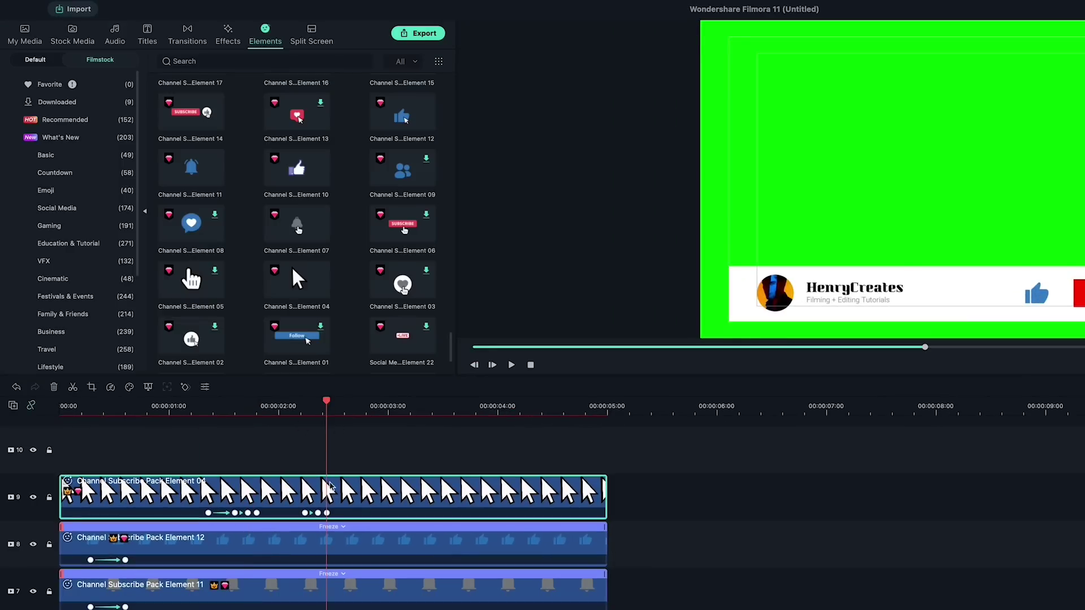
double_click(359, 492)
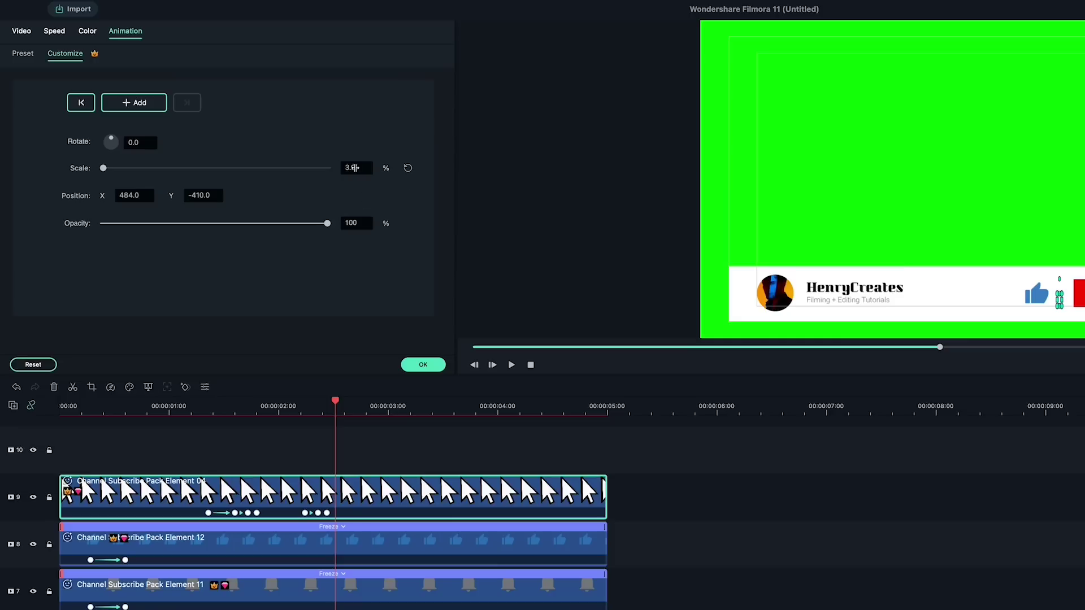
click(417, 448)
drag(336, 402, 59, 412)
key(space)
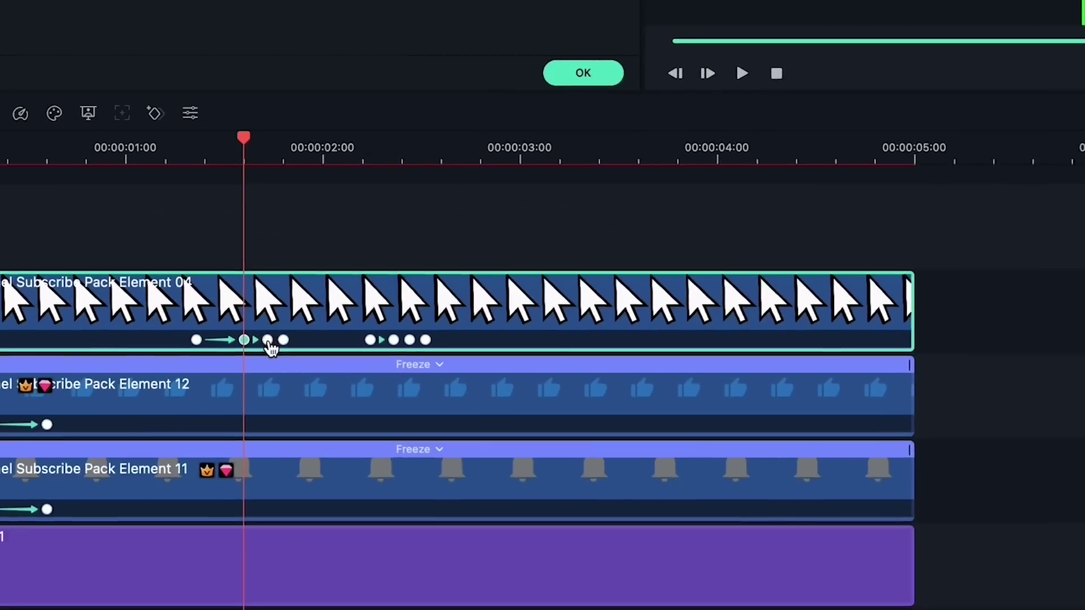
Spread the cursor's first four keyframes to about 0.2, 1.1, 1.35 and 1.6 seconds and preview the slower movement.
click(269, 340)
drag(402, 228, 301, 228)
drag(453, 228, 402, 228)
drag(496, 227, 453, 227)
drag(458, 29, 293, 33)
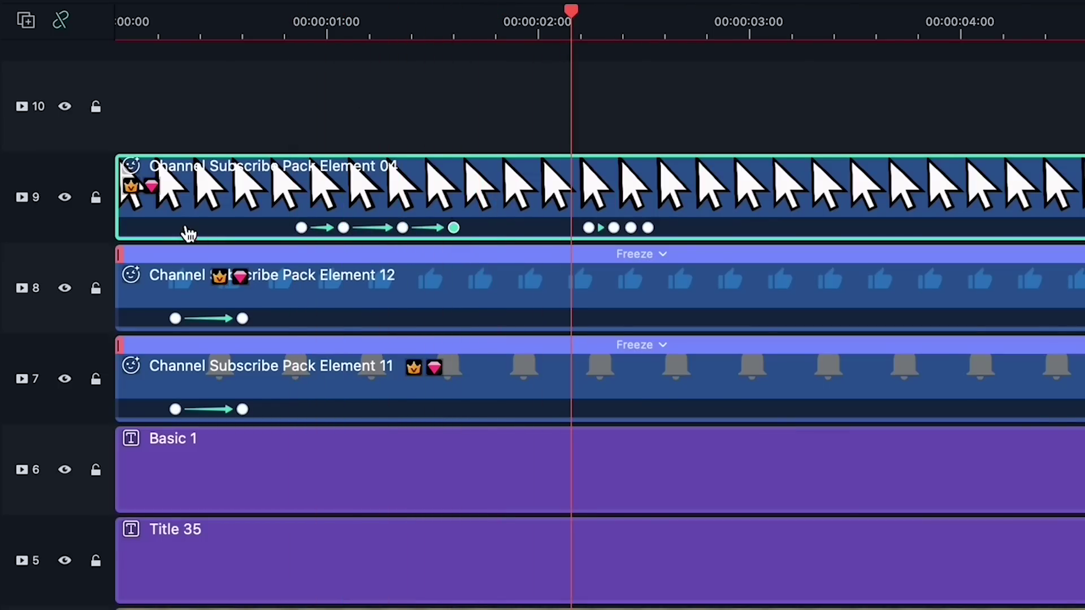
drag(301, 228, 158, 228)
drag(158, 28, 97, 31)
key(space)
key(space)
Retime the cursor's Subscribe keyframes to about 2.0, 2.45, 2.6 and 2.75 seconds and preview them.
drag(589, 228, 541, 260)
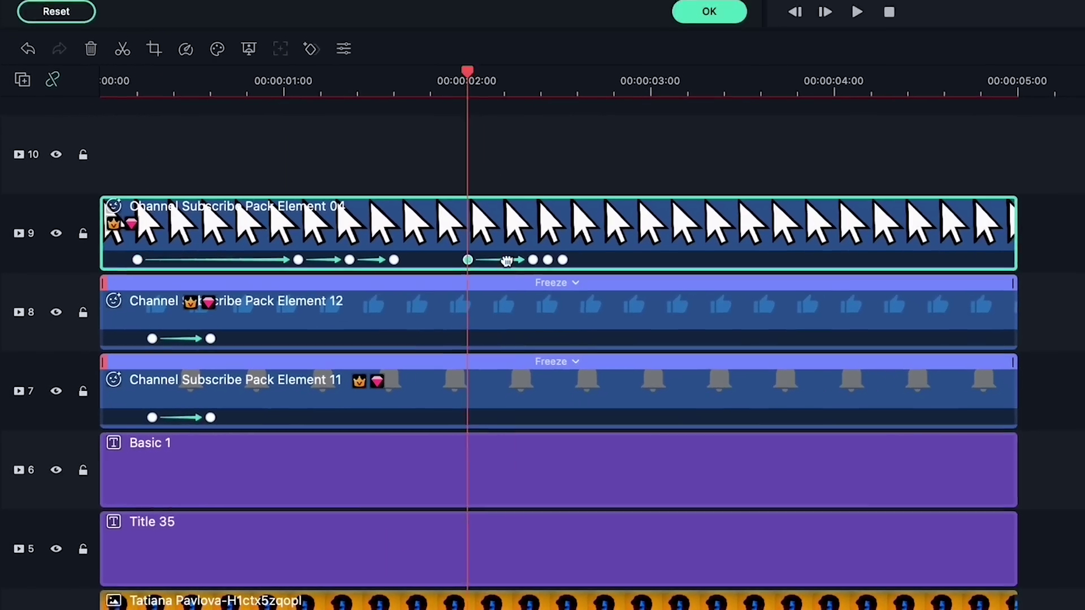
click(455, 89)
key(space)
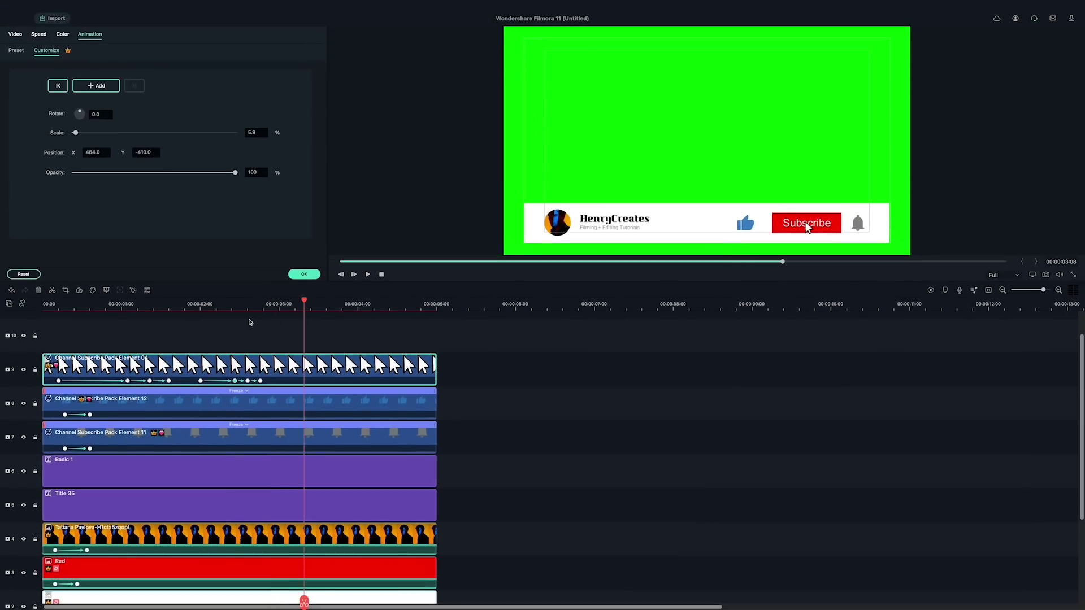
Keyframe the cursor to reach the bell between about 3.3 and 3.7 seconds, click it by 4.0, and leave the frame by about 4.85 seconds.
click(111, 89)
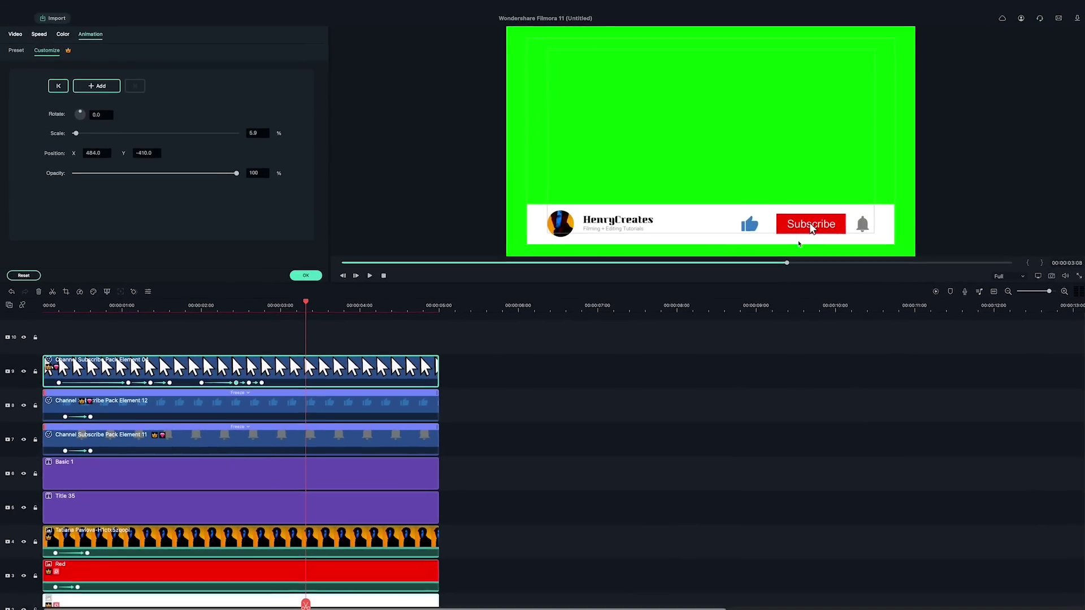
drag(389, 345, 392, 345)
drag(111, 171, 233, 176)
drag(389, 344, 396, 344)
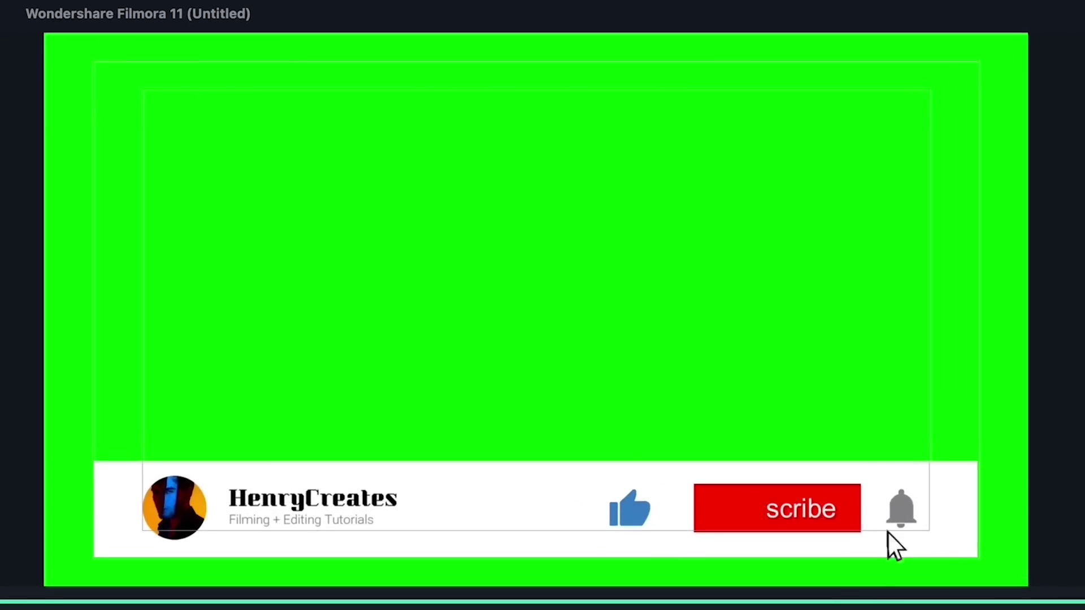
drag(221, 465, 228, 86)
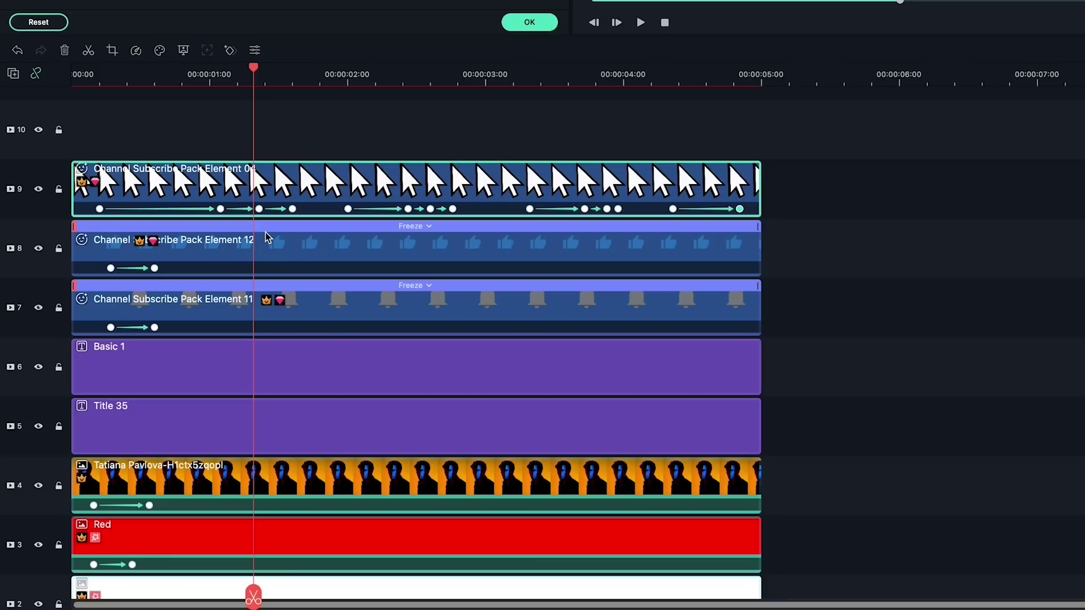
Keyframe the thumbs-up to shrink to 11.7% at about 1.35 seconds and return to 17.4% at about 1.55 seconds, and preview it.
click(267, 237)
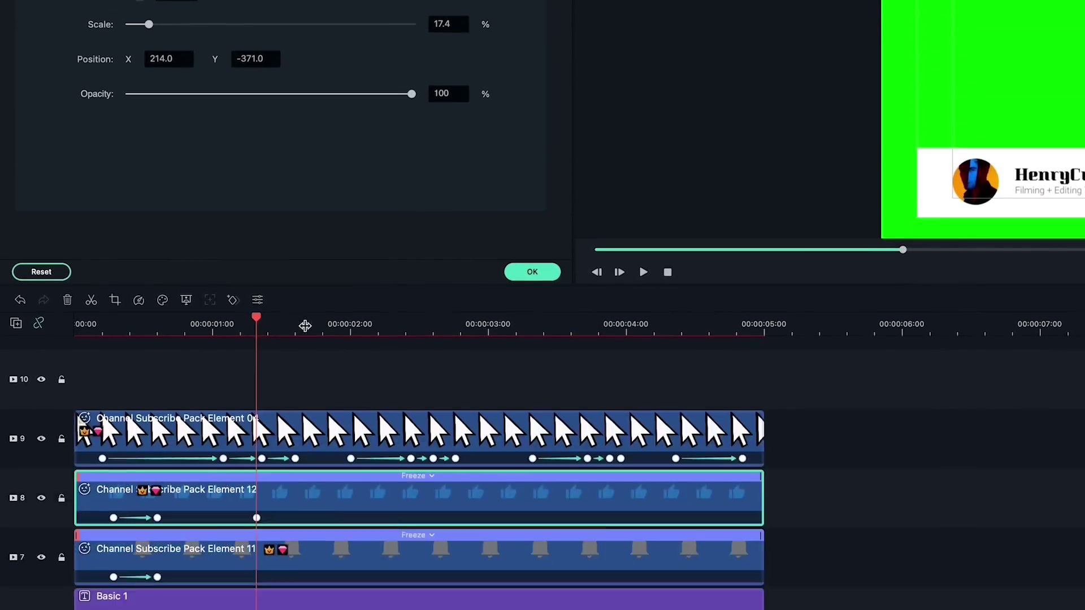
drag(257, 511, 278, 511)
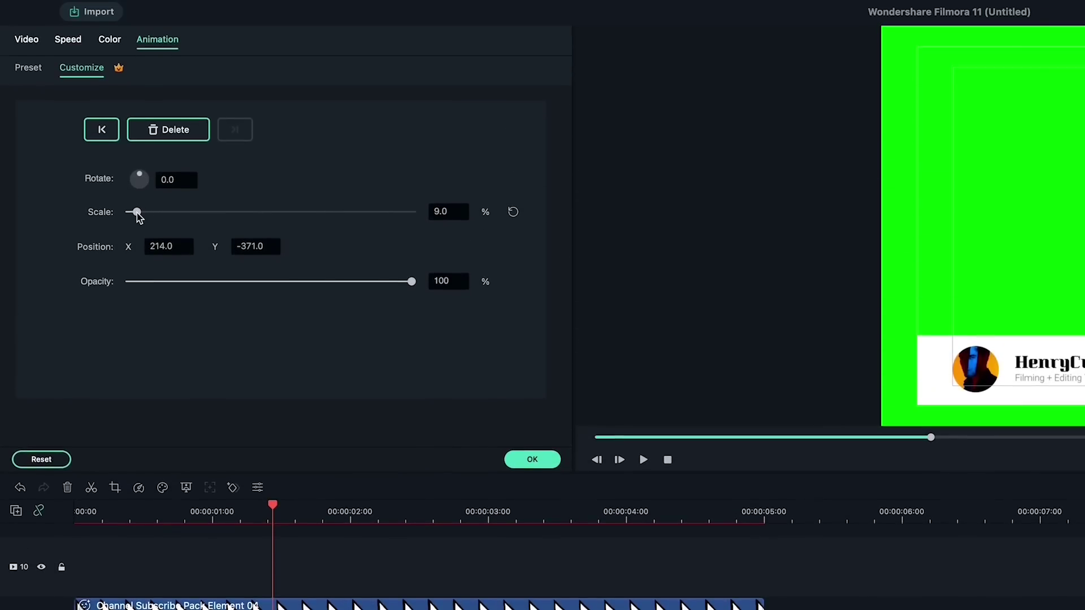
mouse_move(271, 506)
mouse_down()
mouse_move(255, 506)
mouse_move(284, 507)
mouse_up()
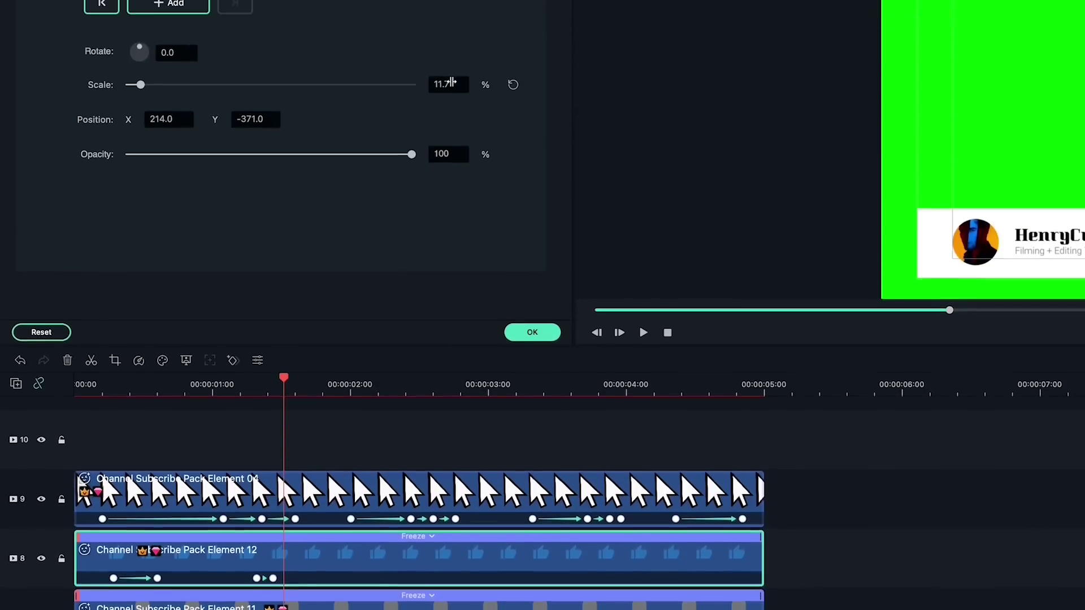
click(452, 83)
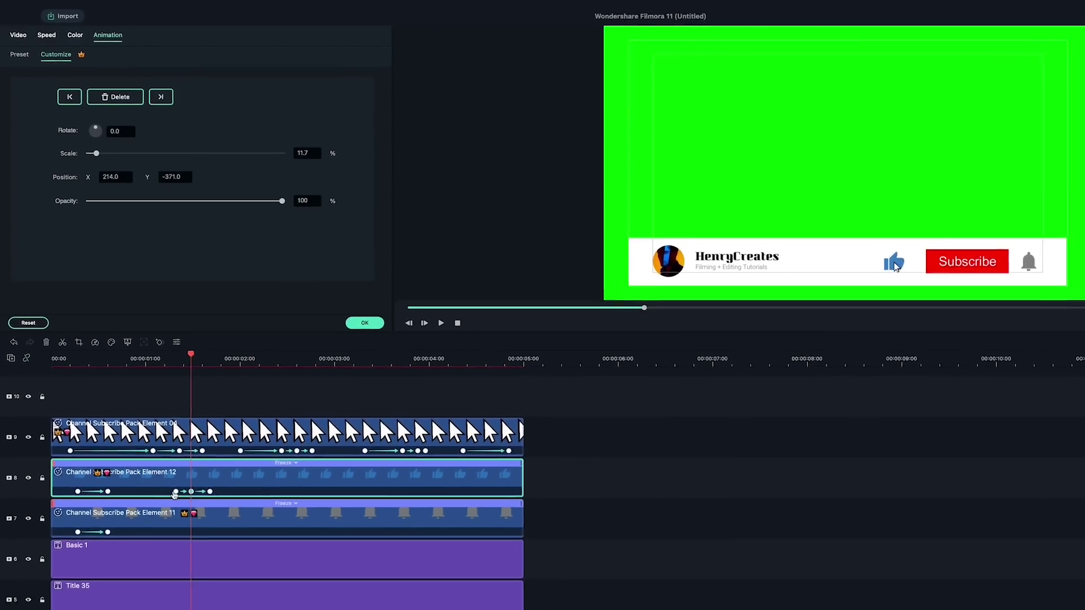
drag(247, 300, 136, 301)
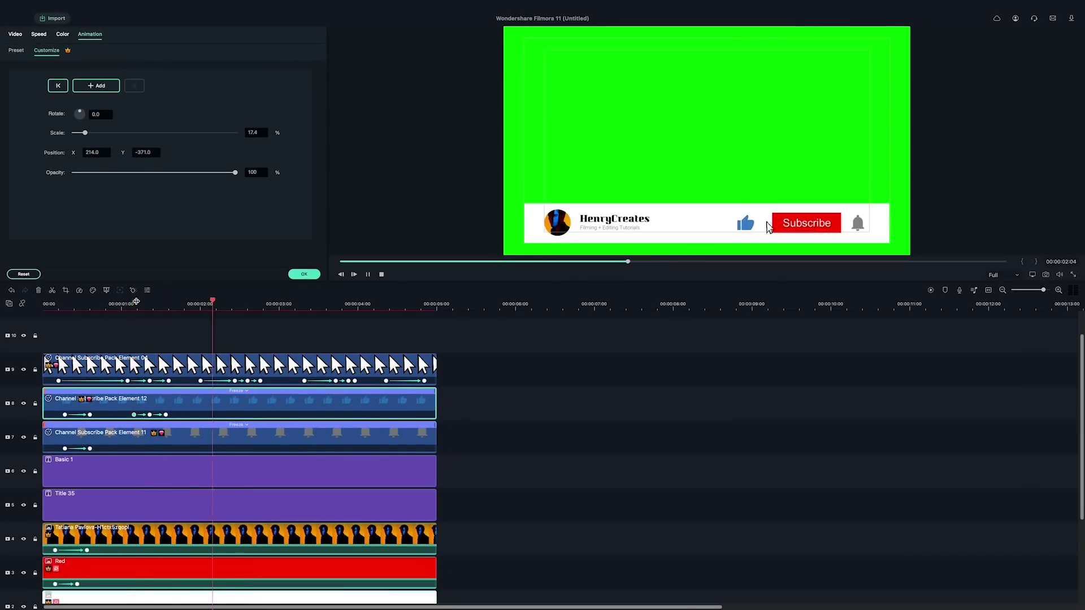
Keyframe the red Subscribe box at about 2.55 seconds and reduce its scale with an adjusted Y position at about 2.7 seconds.
click(230, 567)
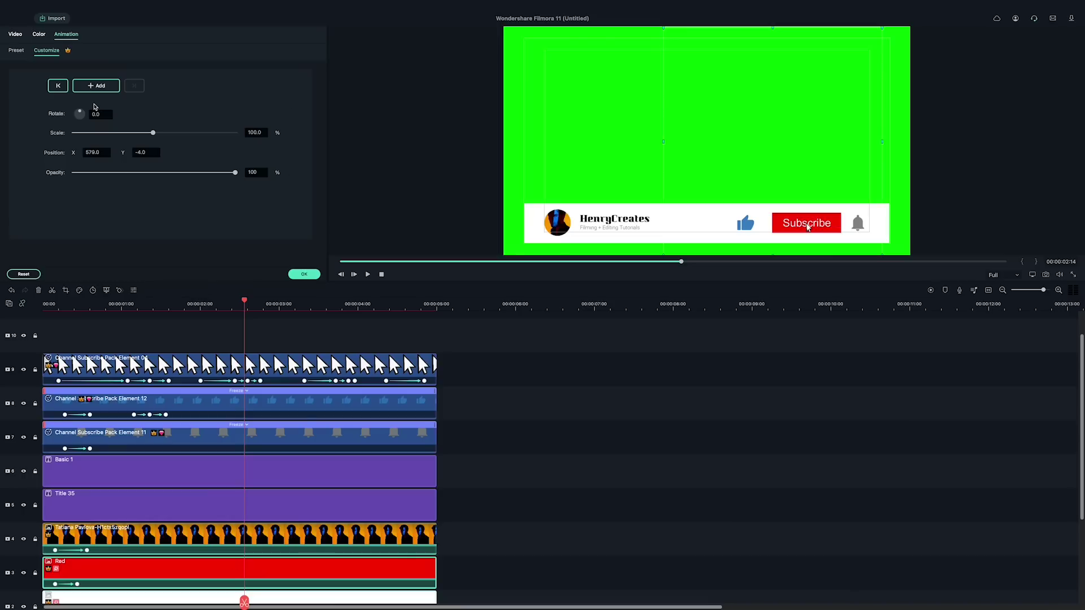
key(Right)
key(Right)
key(Right)
drag(152, 133, 150, 133)
drag(140, 153, 130, 152)
key(Left)
key(Left)
key(Left)
Restore the red Subscribe box to 100% scale at X 579, Y -4 at about 2.85 seconds and preview the button press.
key(Right)
key(Right)
key(Right)
key(Right)
key(Right)
key(Right)
key(Right)
drag(253, 132, 261, 131)
click(245, 308)
key(space)
Keyframe the bell to shrink and return to size between about 3.7 and 3.9 seconds, and preview the whole animation.
click(336, 308)
click(347, 413)
click(352, 425)
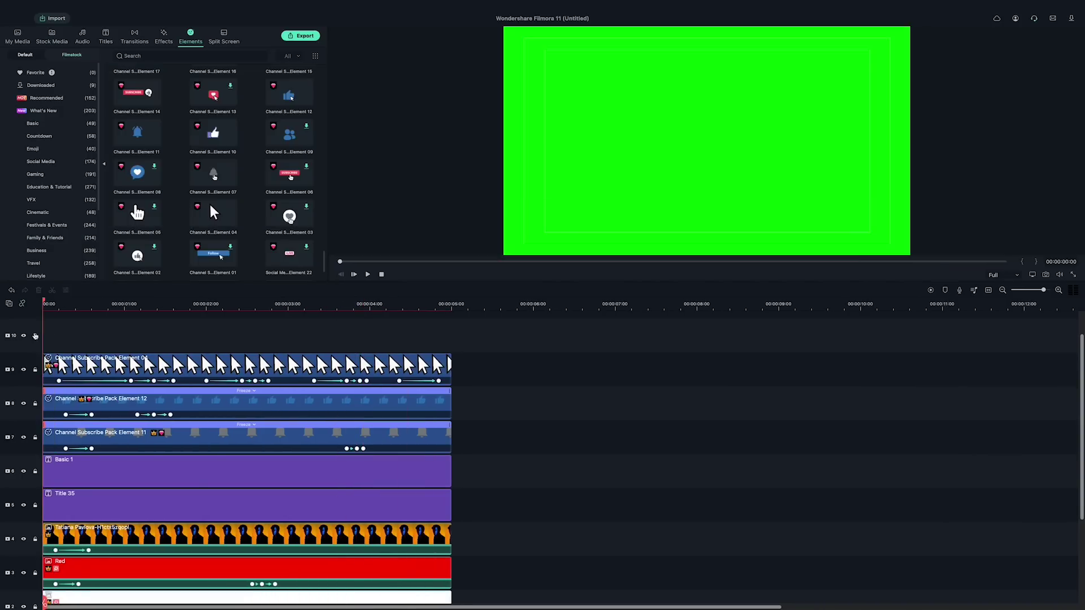
key(space)
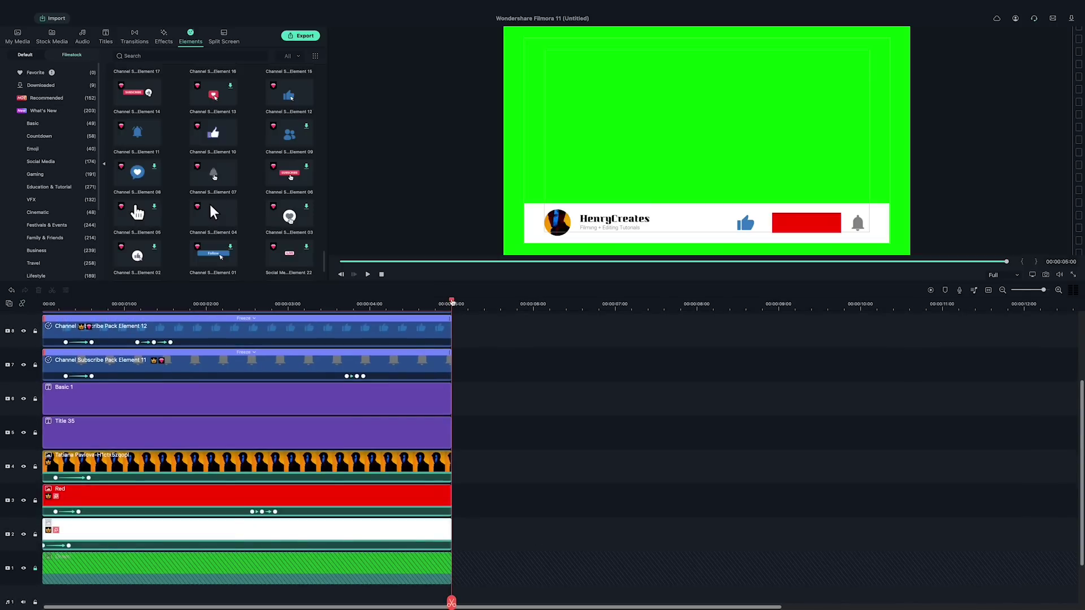
Keyframe the white bar to drop from Y 0 to Y -284 and shift these closing keyframes to about 4.8 and 5.0 seconds.
drag(454, 304, 414, 304)
click(433, 530)
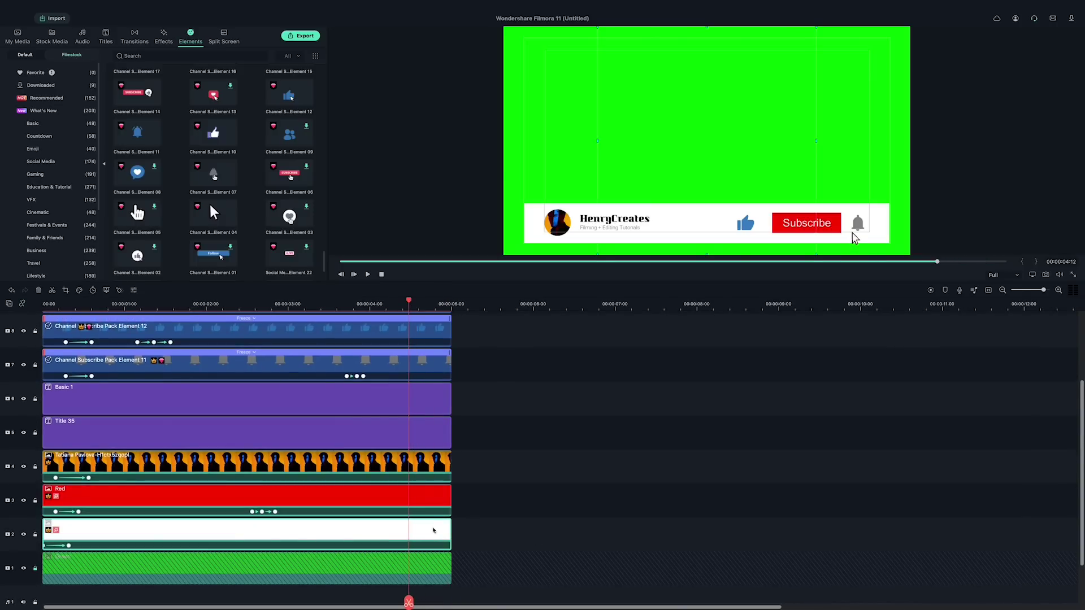
double_click(434, 531)
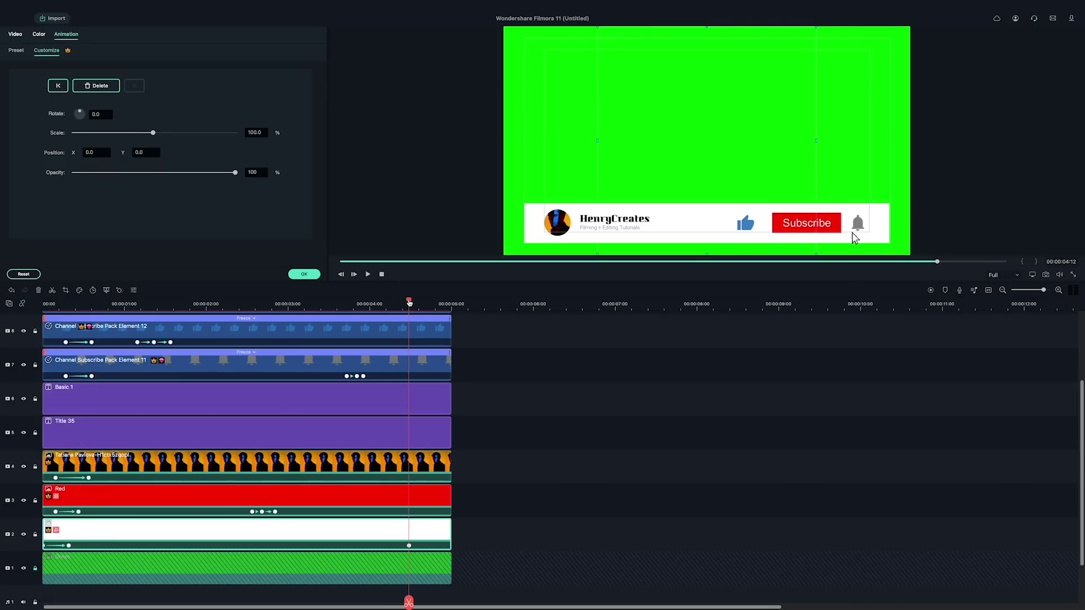
drag(410, 302, 437, 304)
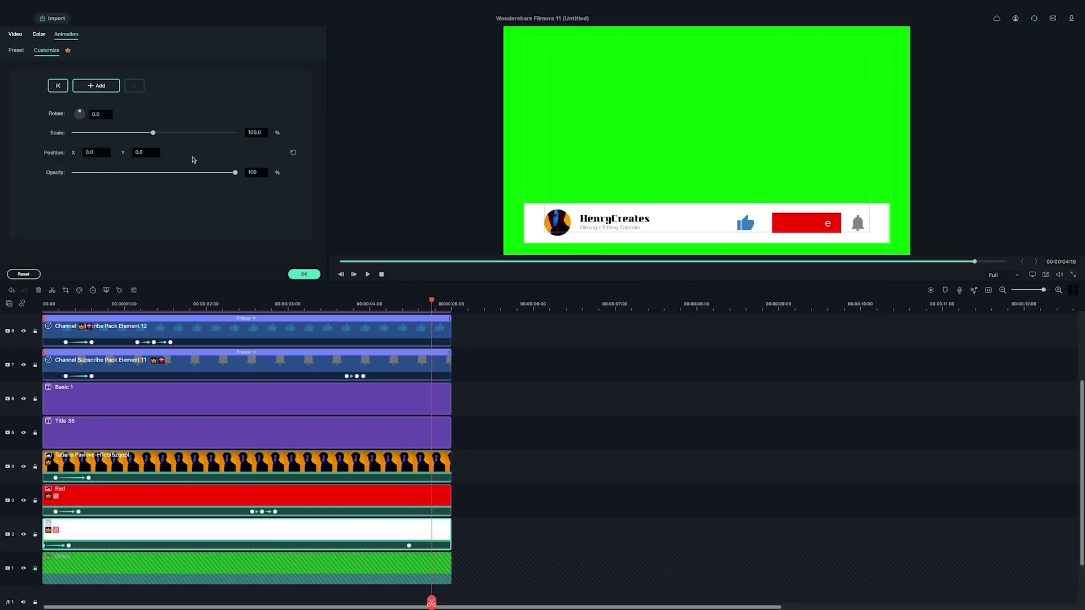
drag(140, 152, 15, 159)
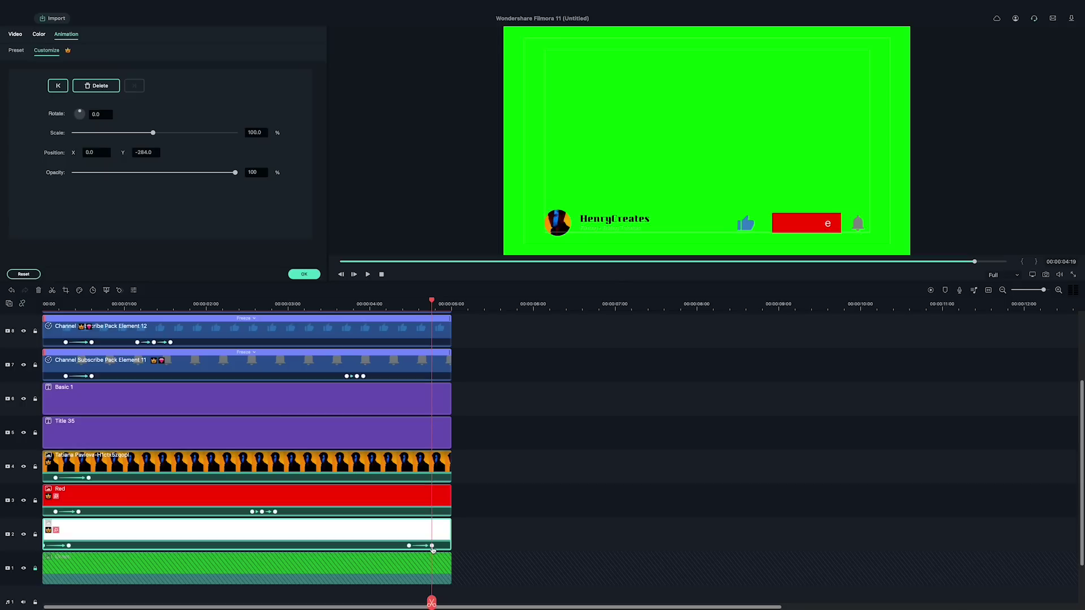
mouse_move(432, 546)
mouse_down()
mouse_move(455, 552)
mouse_move(432, 547)
mouse_up()
Keyframe the bell and the thumbs-up to drop below the frame between about 4.75 and 4.95 seconds, with the thumbs-up ending at Y -578.
click(402, 364)
click(96, 85)
click(449, 304)
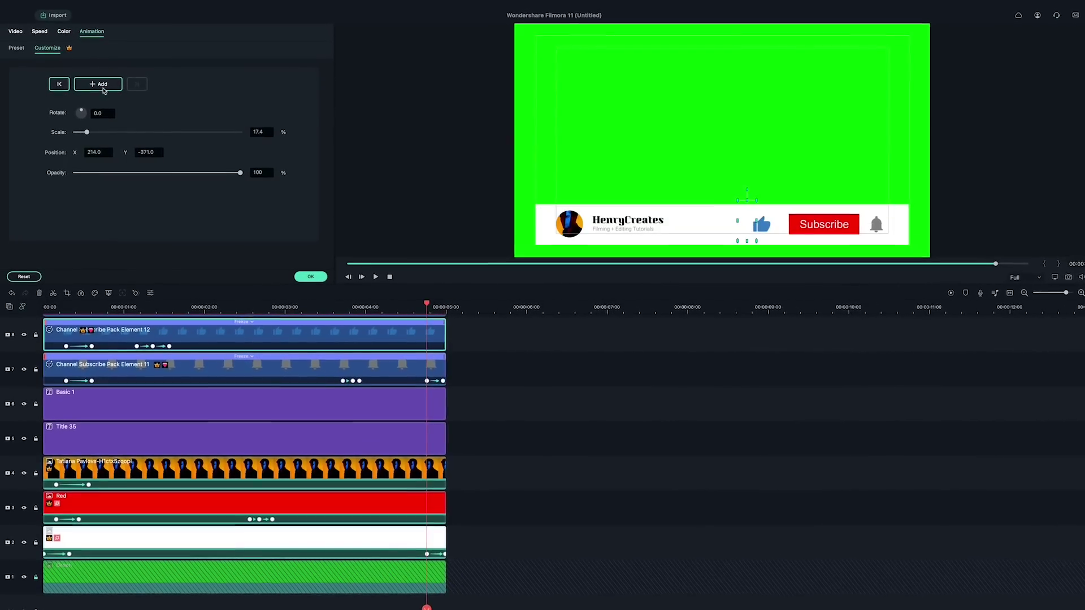
click(99, 87)
drag(146, 152, 58, 161)
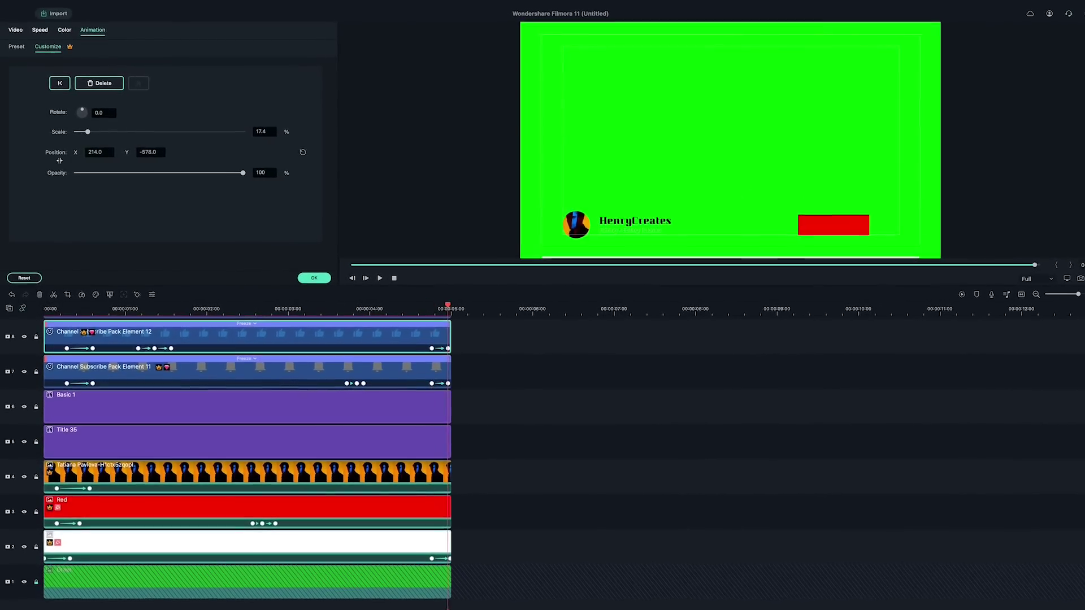
Keyframe the red box and the portrait to drop below the frame from about 4.75 to 5.0 seconds, with the portrait ending at Y -695.
click(458, 309)
click(437, 311)
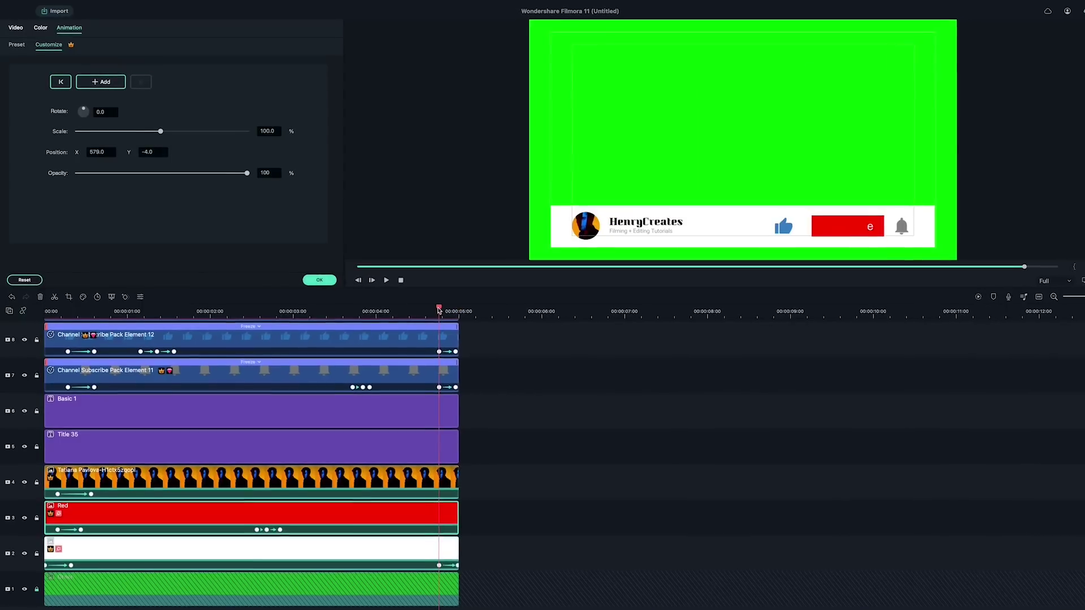
click(100, 83)
click(453, 310)
click(416, 481)
click(102, 81)
click(462, 310)
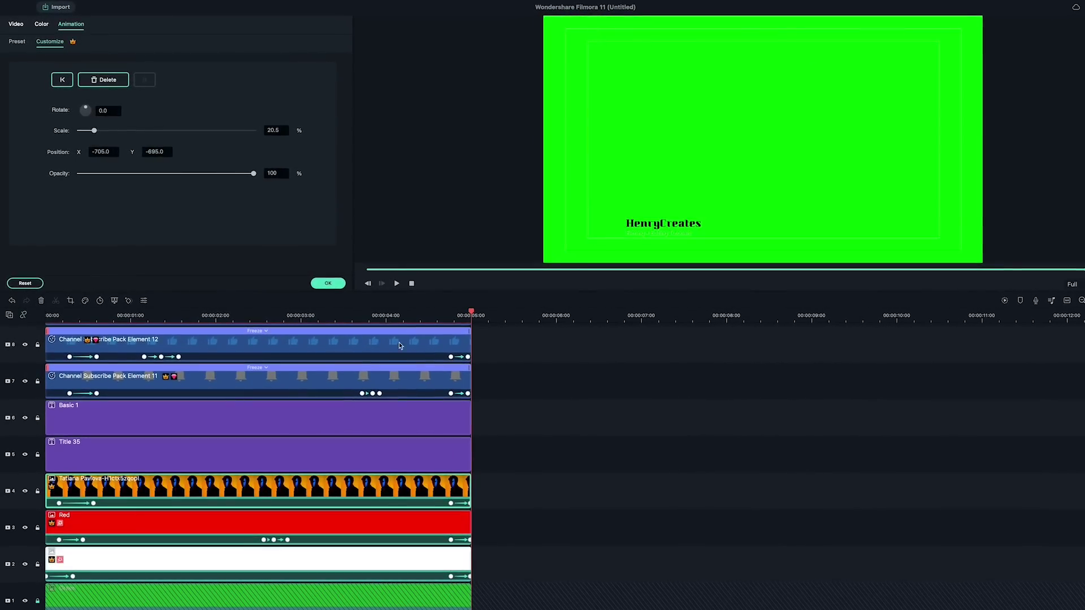
Shorten the closing animations of the "Filming + Editing Tutorials" and channel-name text layers to about 0.2 and 0.35 seconds in the advanced title editor.
double_click(302, 457)
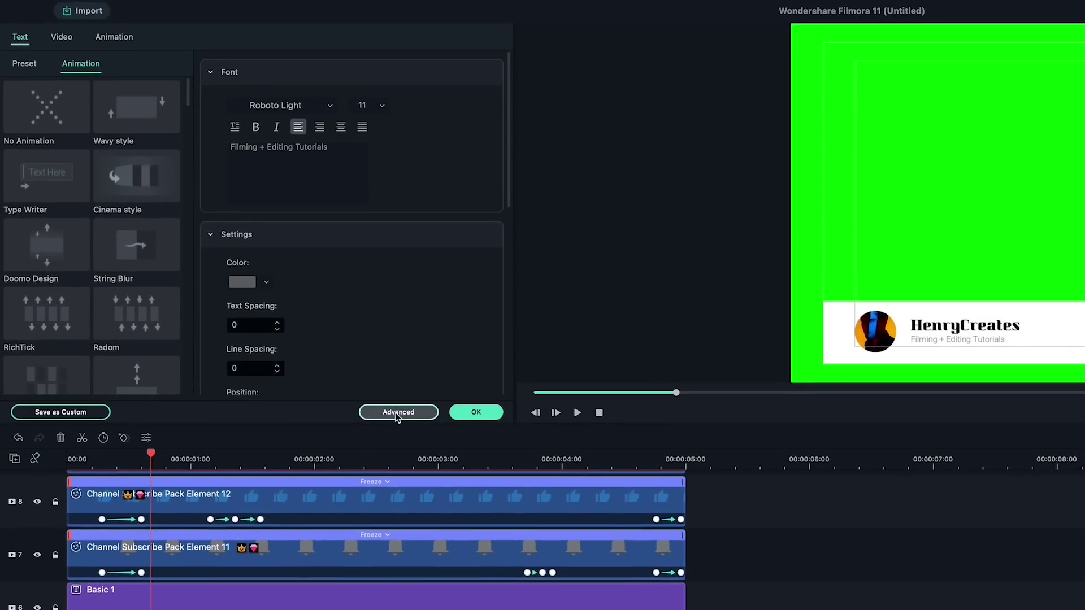
click(395, 412)
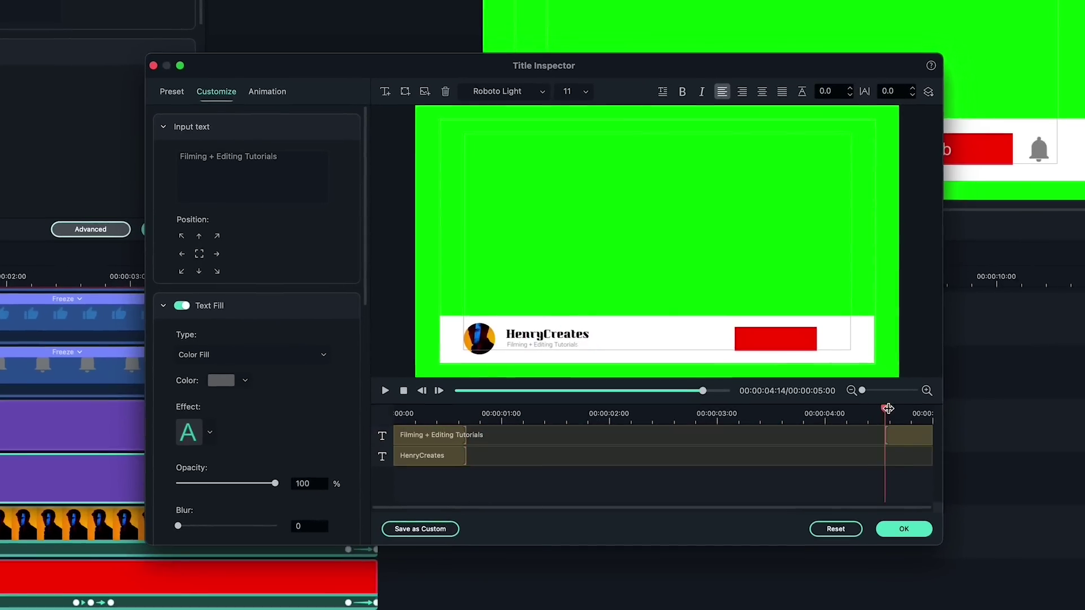
drag(888, 408, 911, 408)
click(887, 438)
click(928, 457)
drag(928, 455, 851, 459)
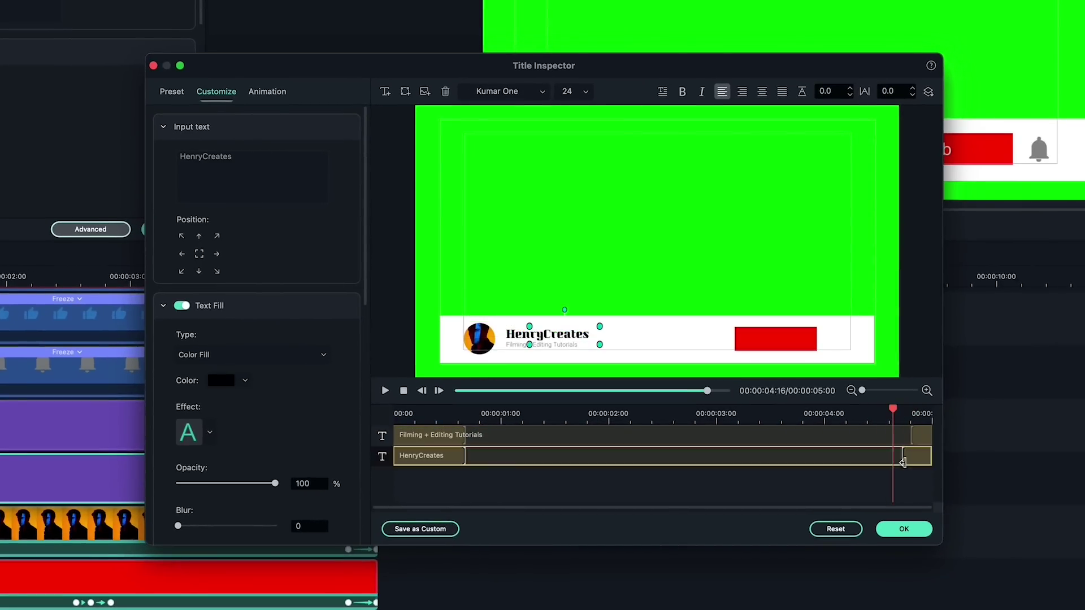
Trim both text layers of the title to end at about 4.8 seconds, preview the exit and apply the title changes.
click(890, 435)
drag(890, 411, 858, 415)
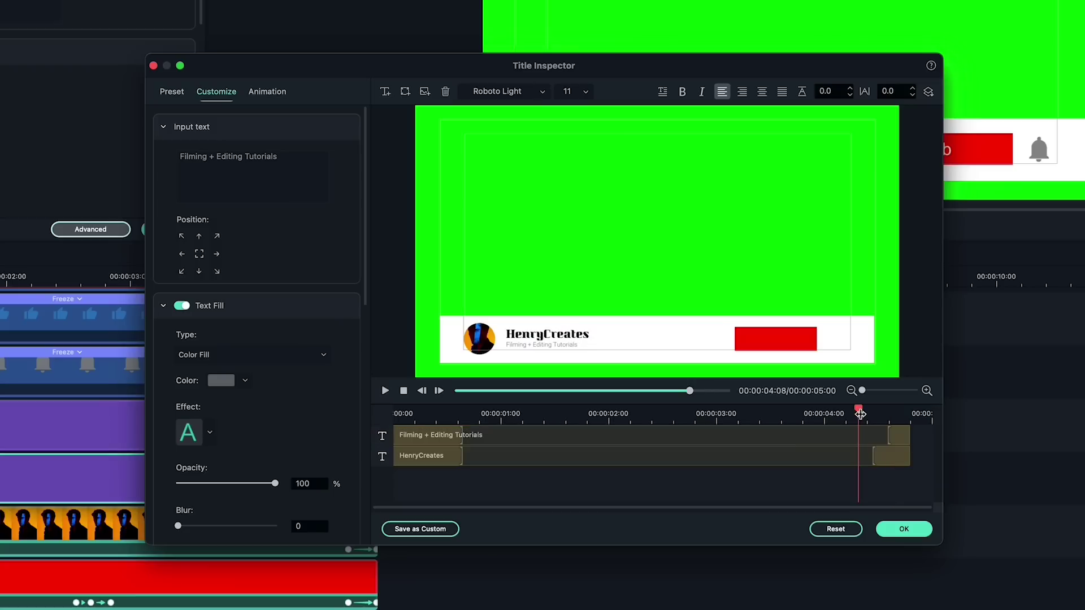
key(space)
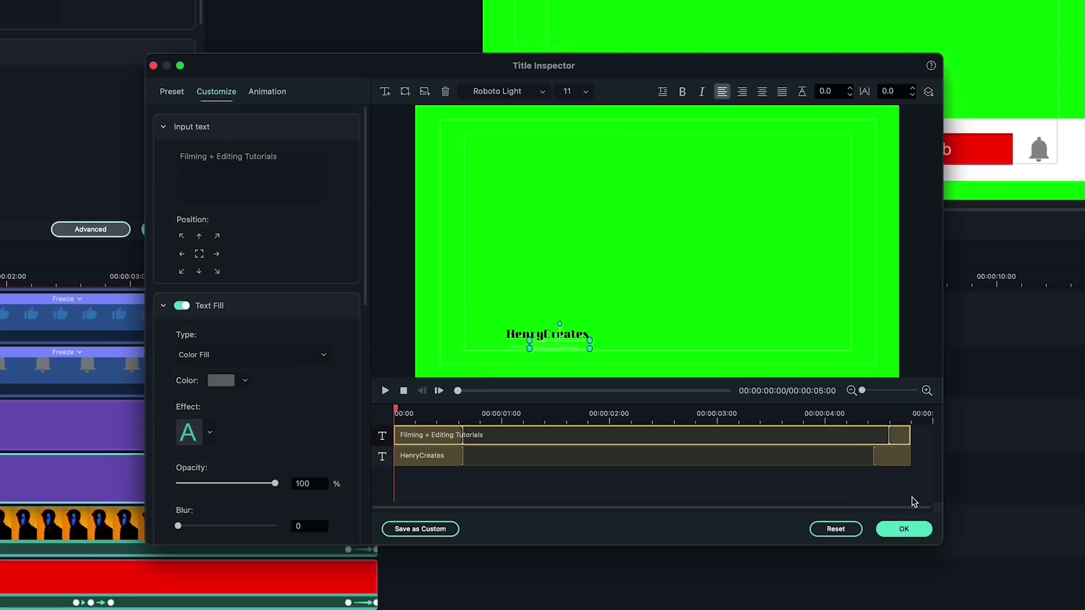
click(904, 529)
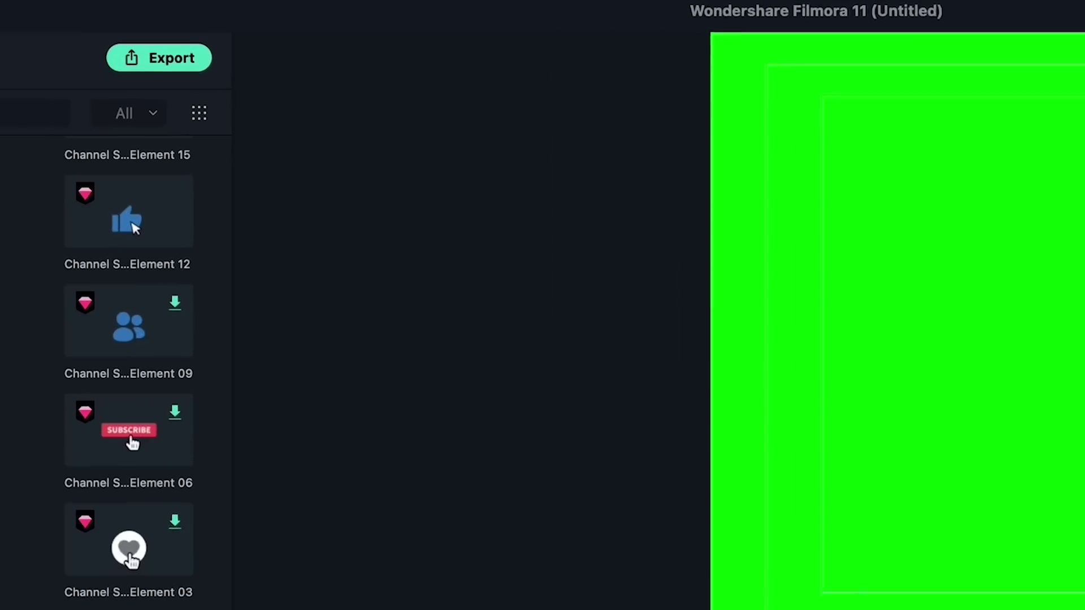
Export the project to the Desktop as a 1920 x 1080 MOV file named "Subscribe Channel Graphic".
click(181, 59)
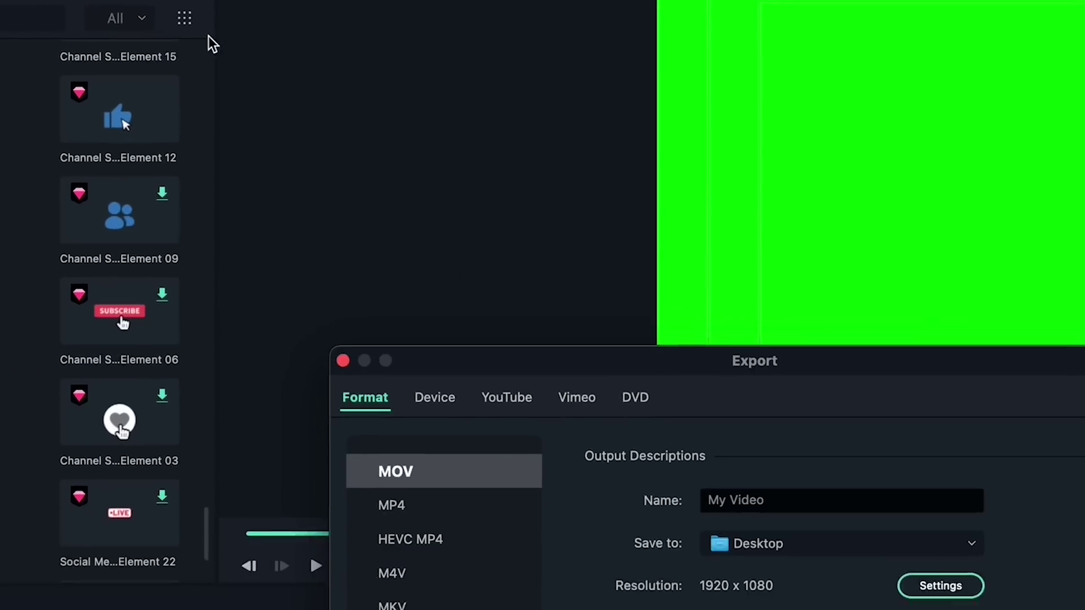
text(Subscribe Channel Graphic)
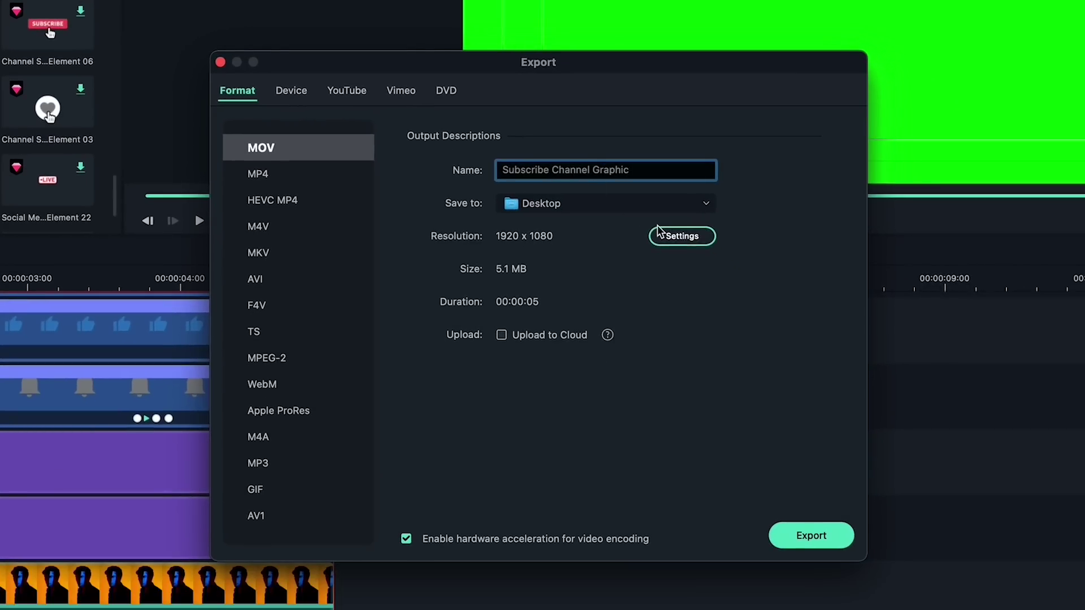
click(830, 538)
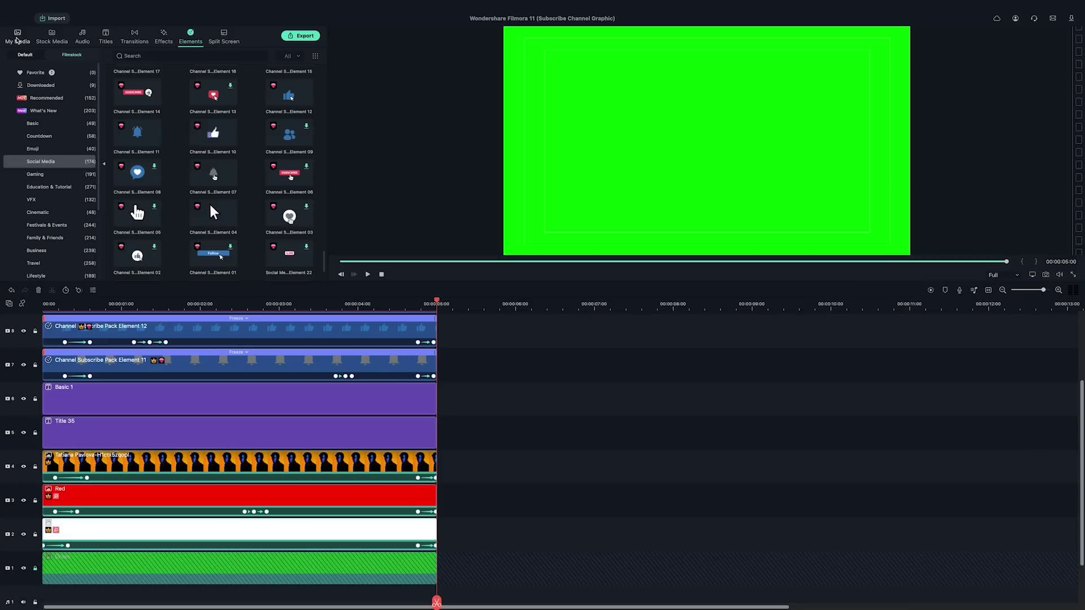
Place the Subscribe Channel Graphic clip from Shared Media at the start of the new project's timeline on video track 2.
click(17, 40)
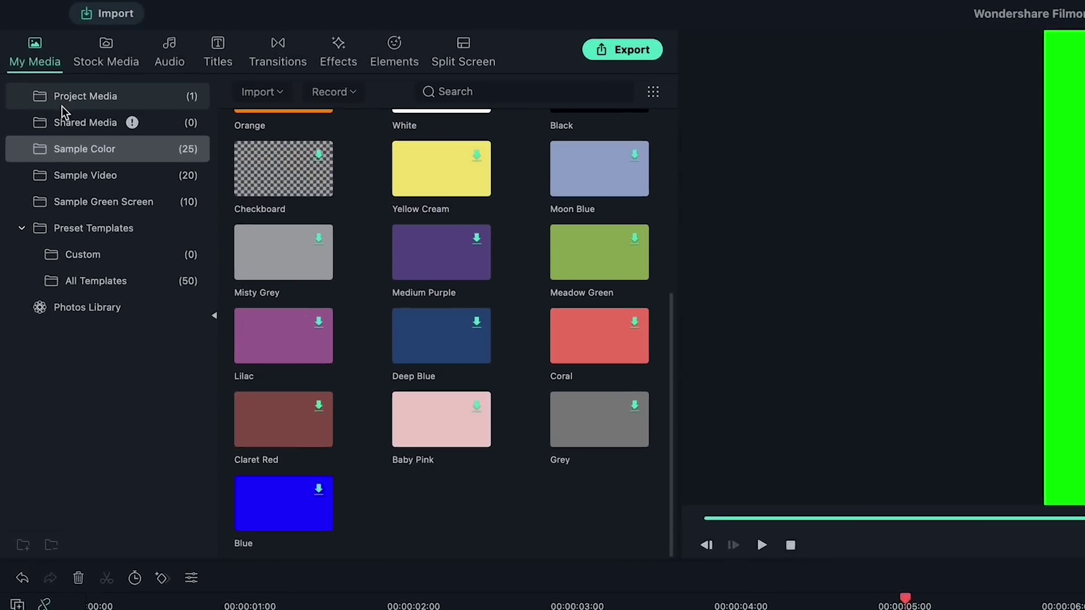
click(73, 129)
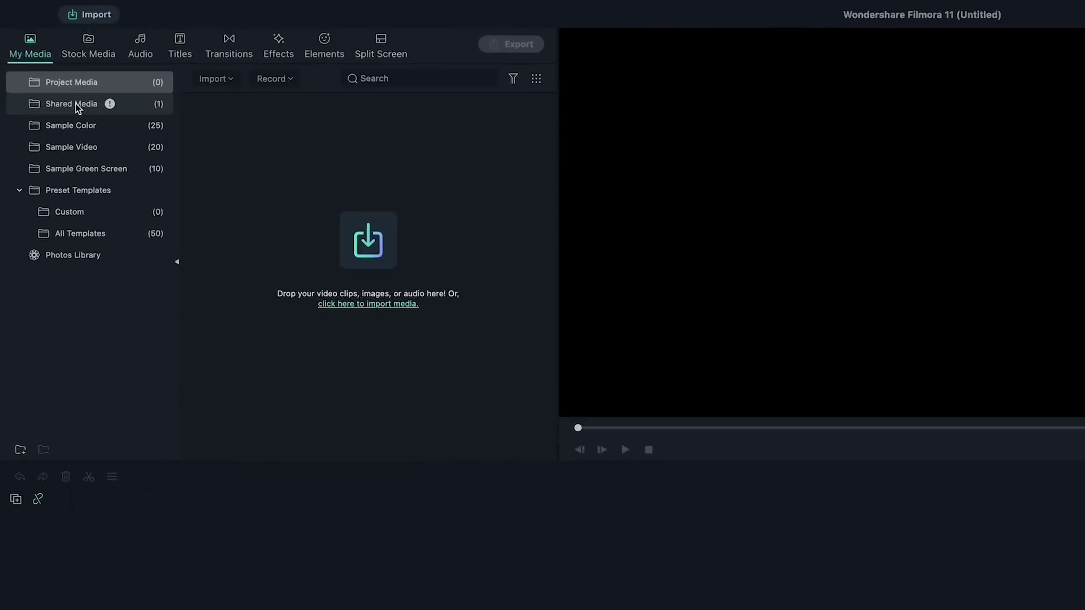
click(110, 142)
mouse_move(488, 181)
double_click(405, 153)
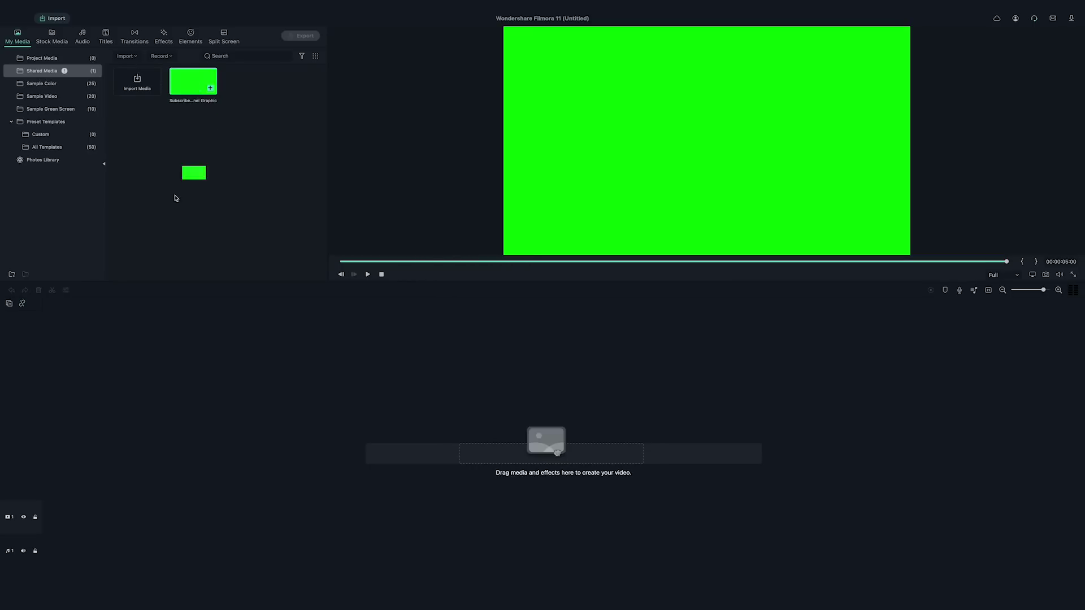
drag(175, 198, 77, 481)
Enable Chroma Key (Green Screen) on the Subscribe Channel Graphic clip and play the keyed result.
double_click(76, 483)
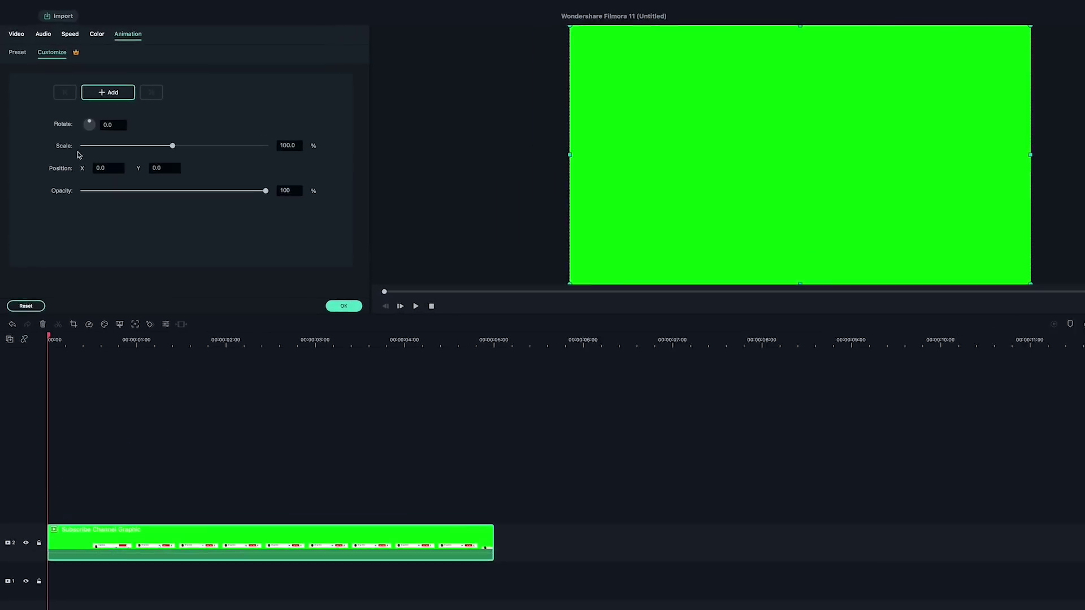
click(20, 34)
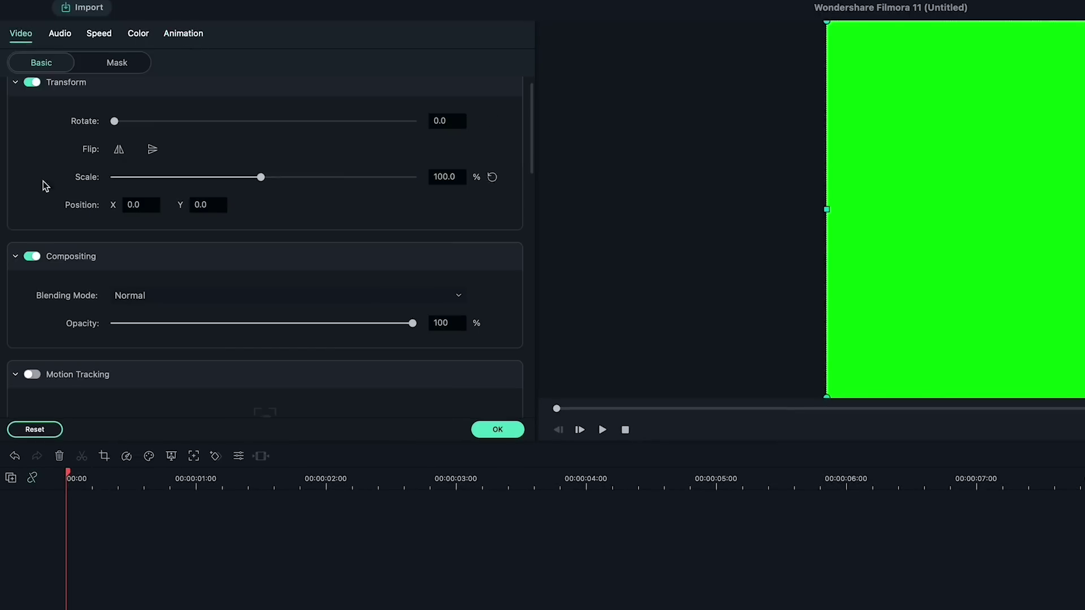
scroll(39, 204, down, 15)
scroll(45, 203, up, 3)
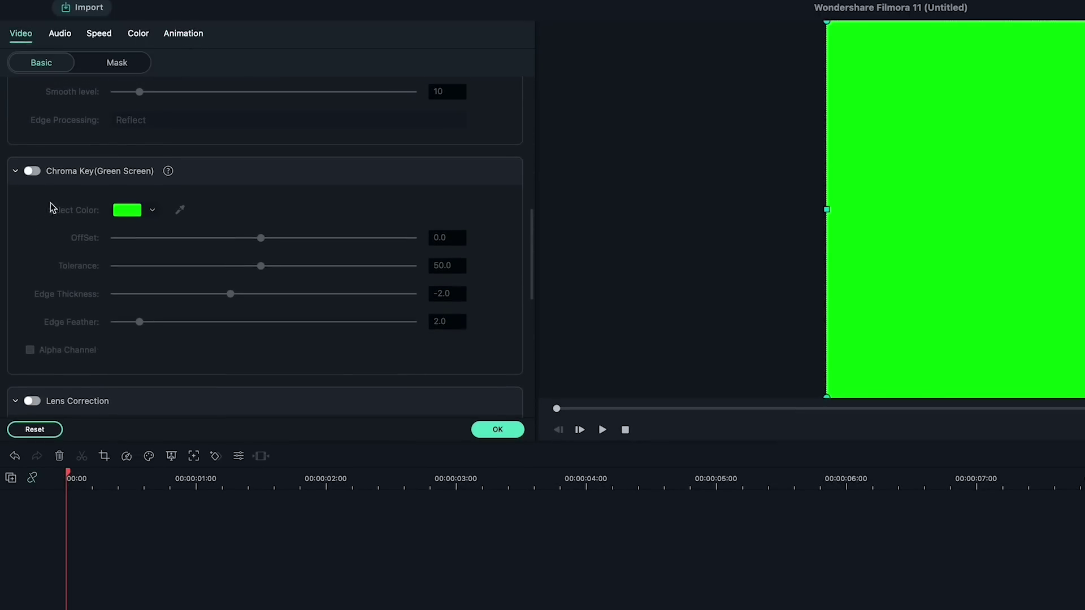
click(33, 170)
key(space)
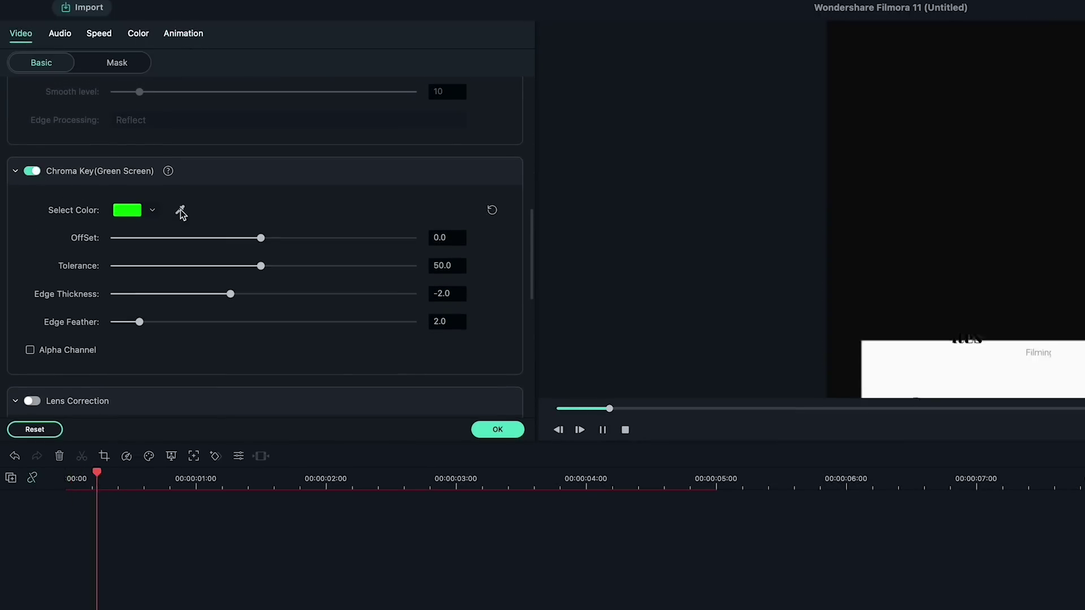